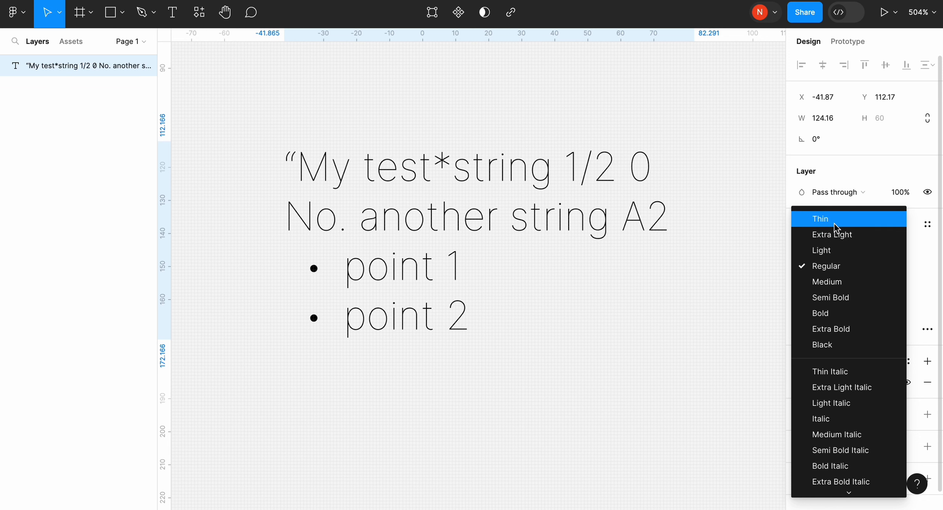
- Set the text's font weight to Regular and its font size to 12
left_click(833, 266)
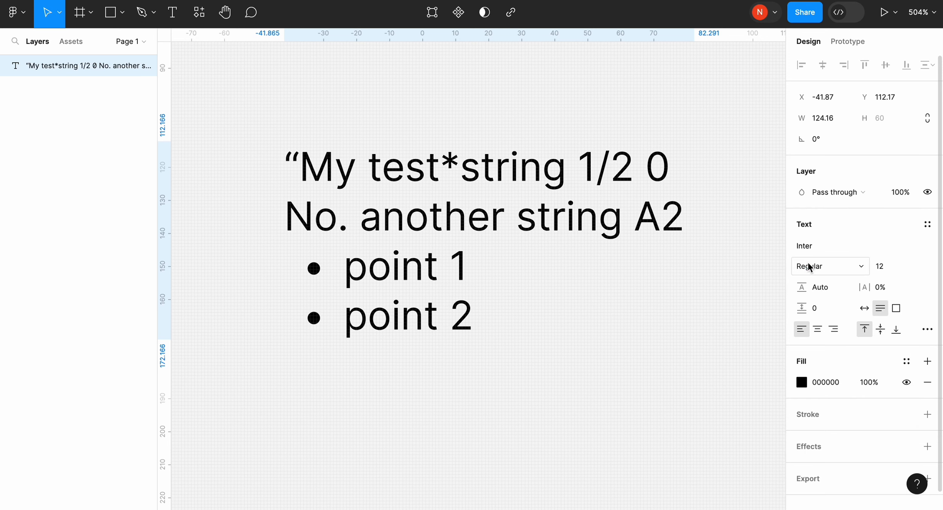
left_click(917, 268)
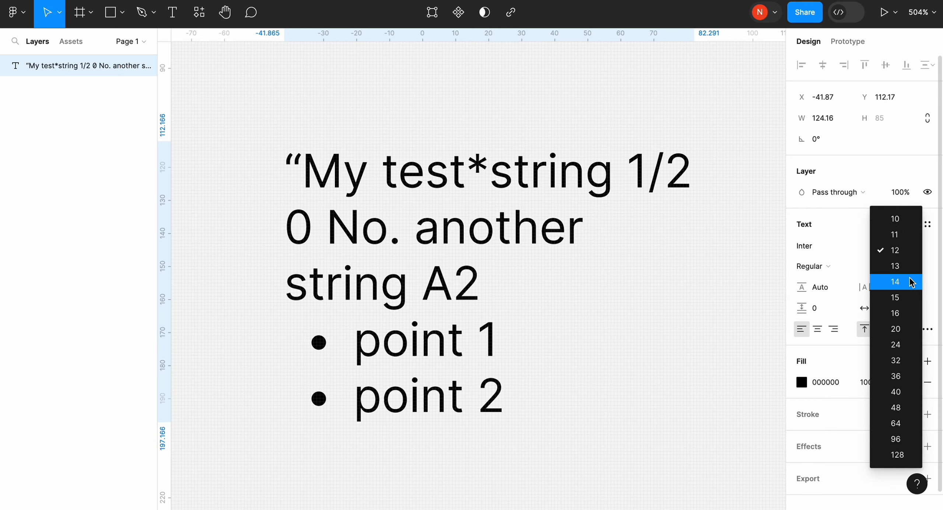
left_click(896, 251)
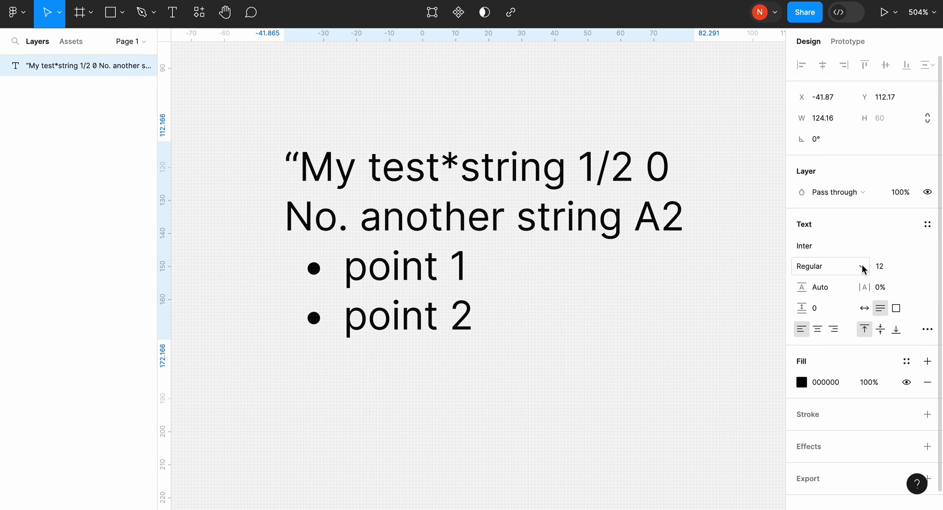
- Try a line height of 20 on the text and reset it to Auto
left_click(828, 290)
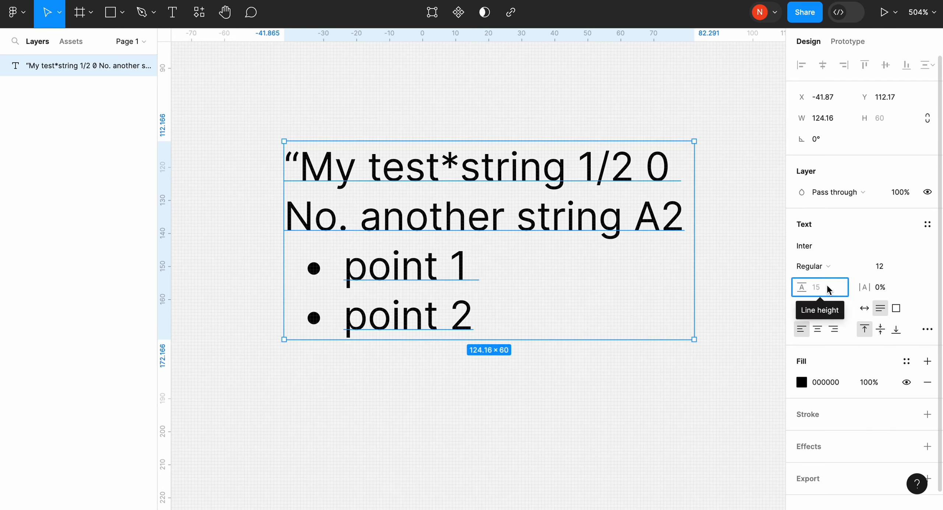
type("20")
key("Return")
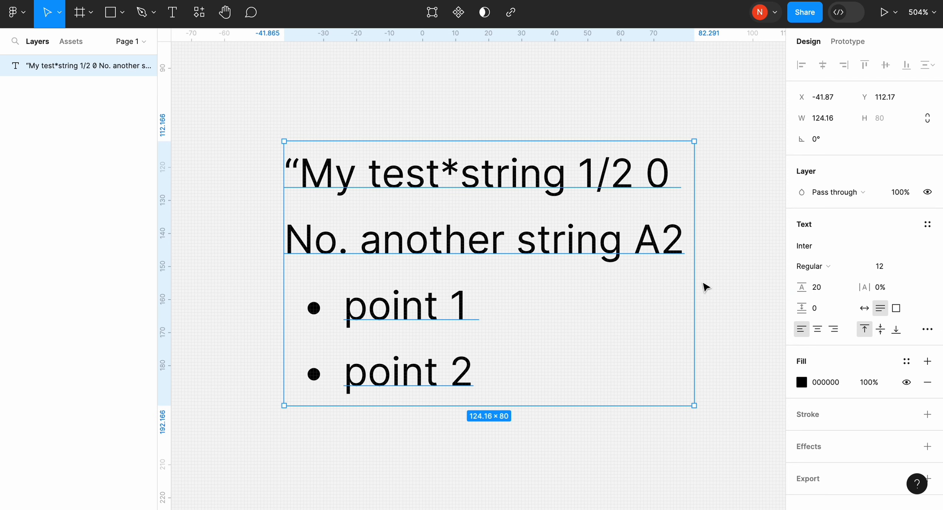
left_click(825, 289)
key("BackSpace")
key("Return")
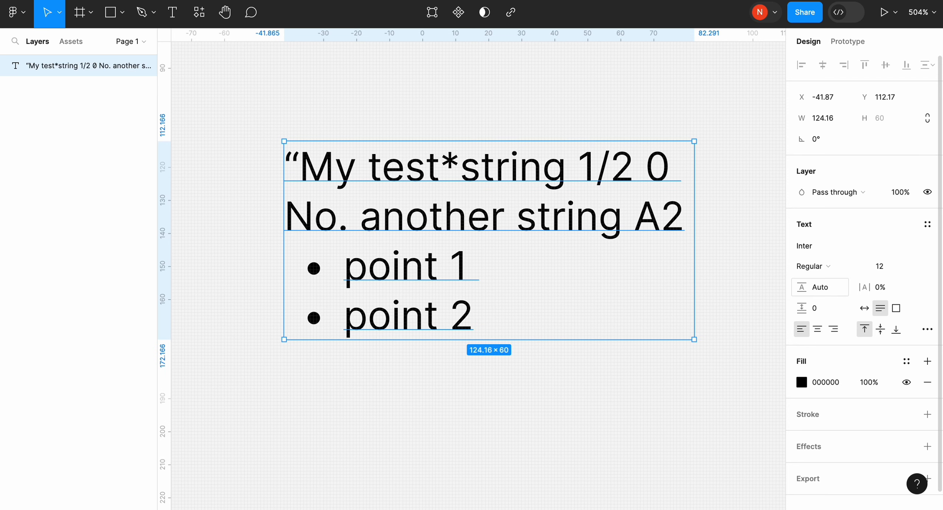
- Try letter spacing of 10% and 20% on the text and reset it to 0%
left_click(887, 291)
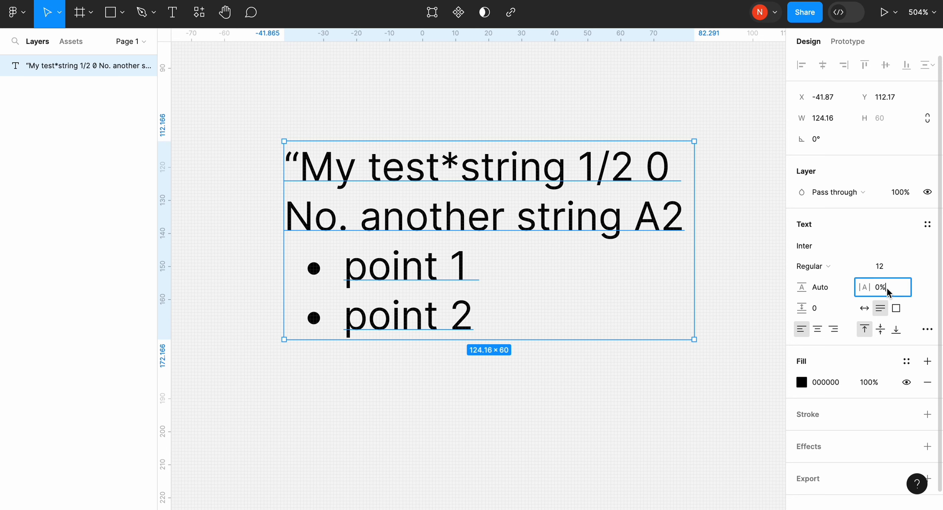
type("10")
key("Return")
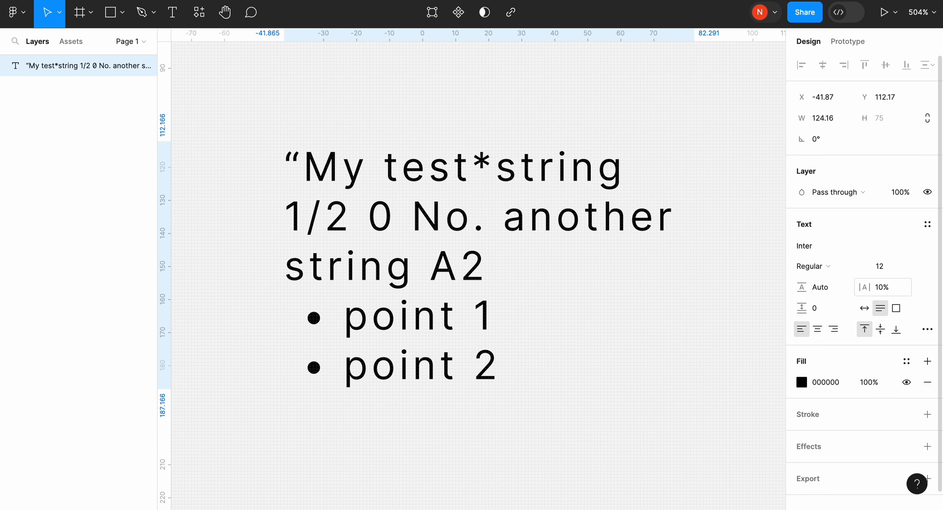
left_click(898, 287)
type("15")
key("Return")
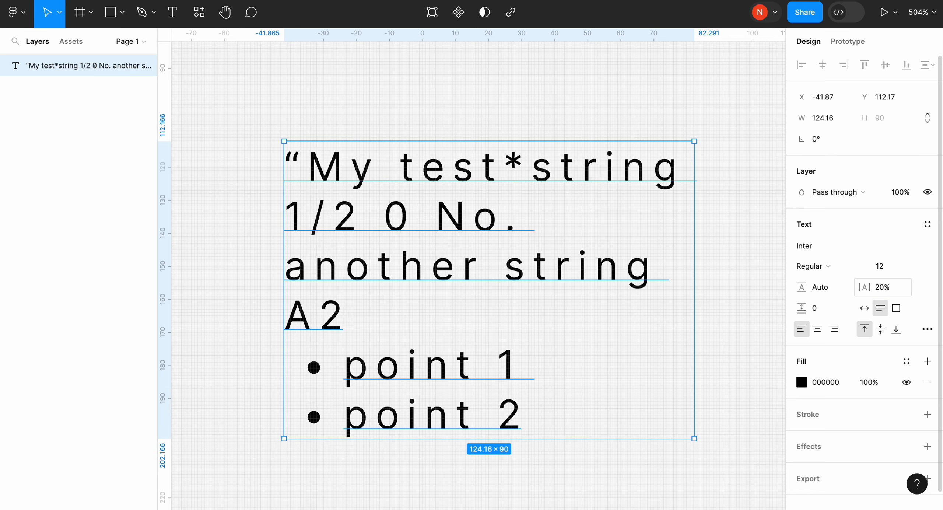
left_click(900, 287)
type("0")
key("Return")
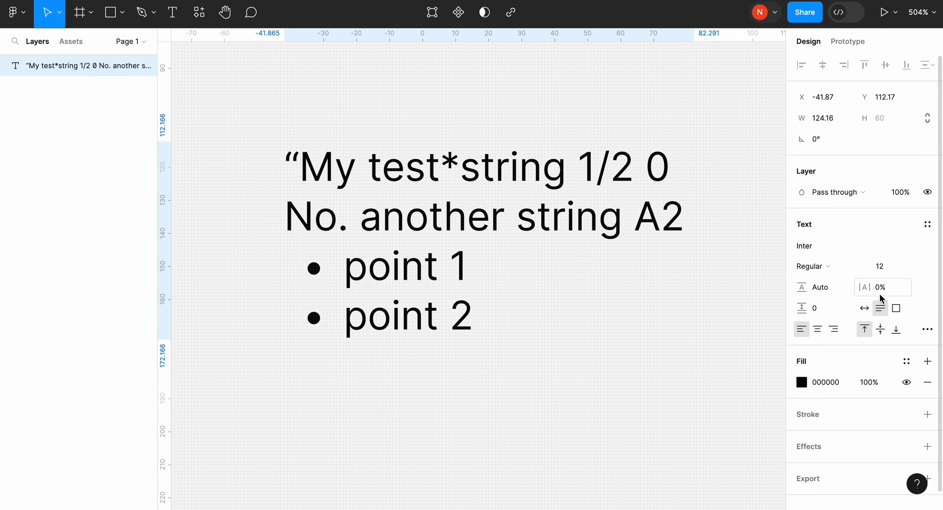
- Enlarge the text box to about 94 high to try middle and bottom alignment, and return it to top alignment at about 61 high
left_click_drag(614, 335, 615, 450)
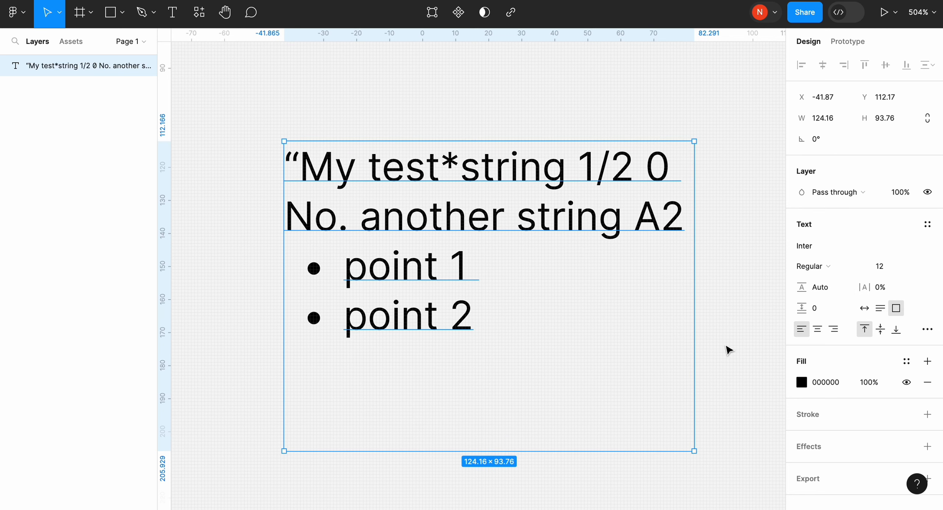
left_click(880, 332)
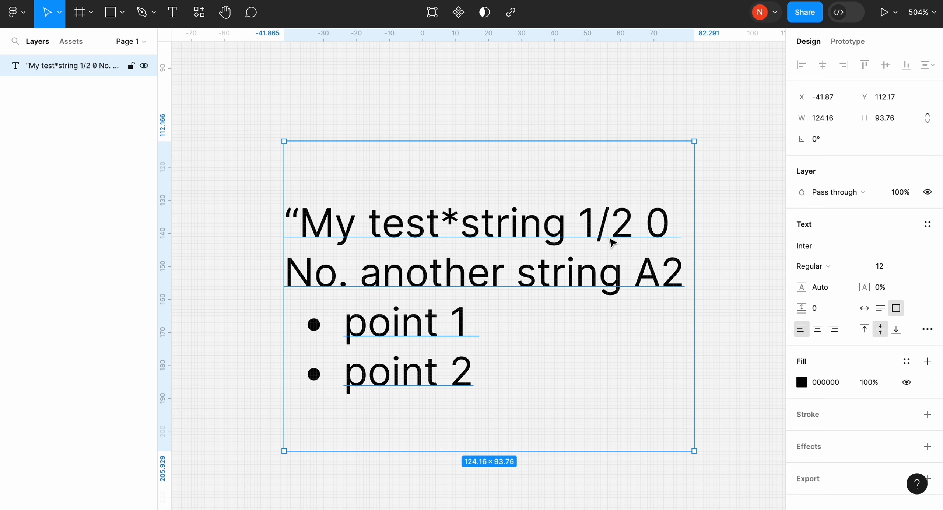
left_click(895, 328)
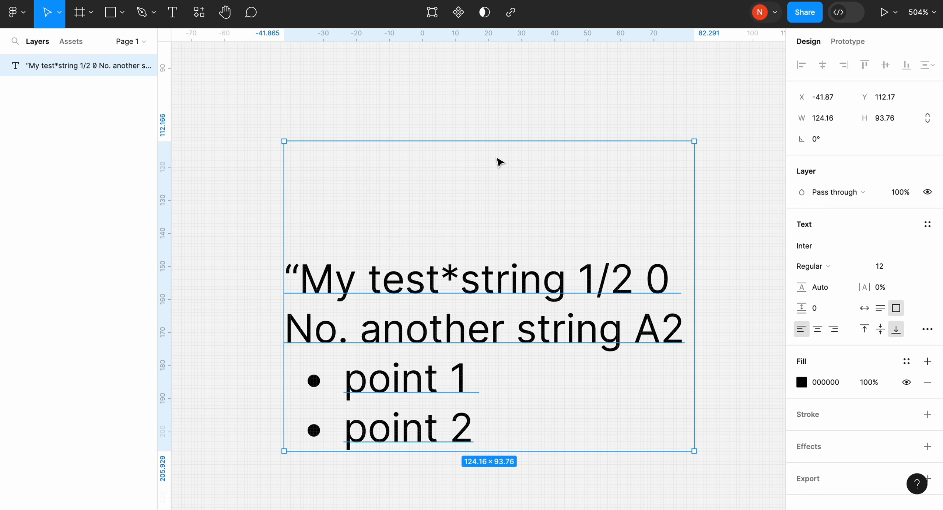
left_click(864, 328)
left_click_drag(530, 451, 530, 343)
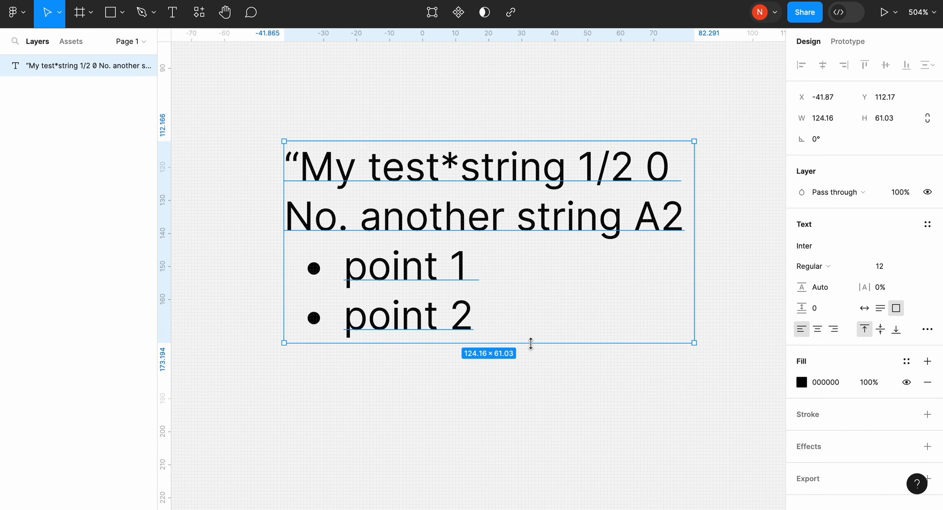
- Try centre and right horizontal alignment on the text and restore left alignment
left_click(816, 333)
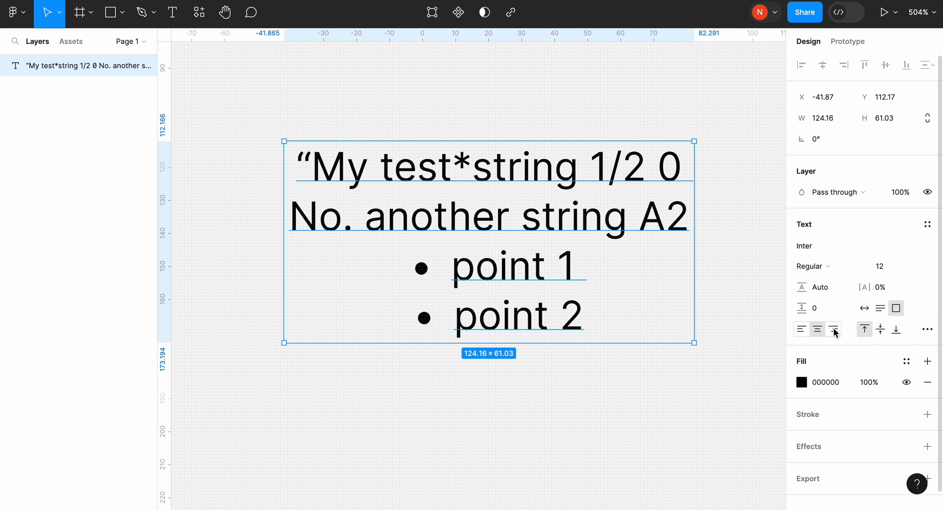
left_click(835, 331)
left_click(801, 328)
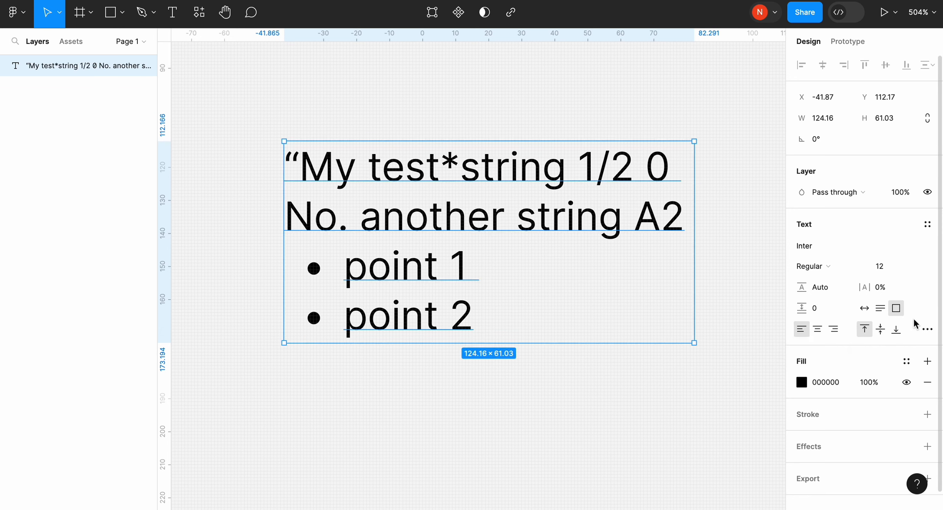
- Try the underline and strikethrough decorations in the text's type settings and restore no decoration
left_click(927, 329)
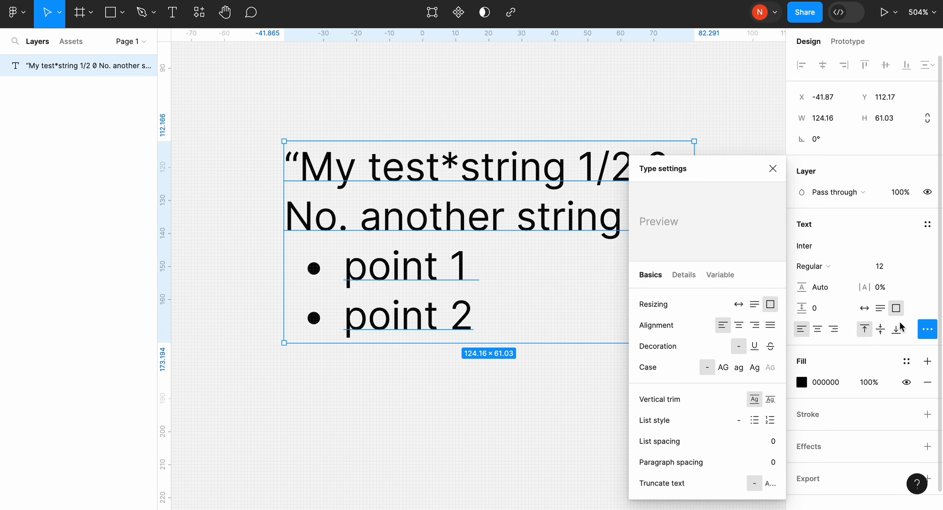
left_click(755, 346)
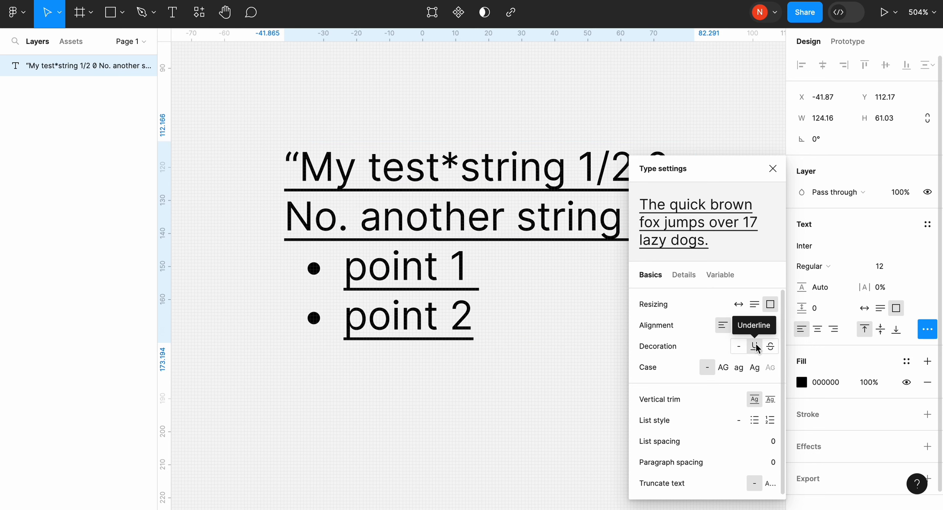
left_click(770, 346)
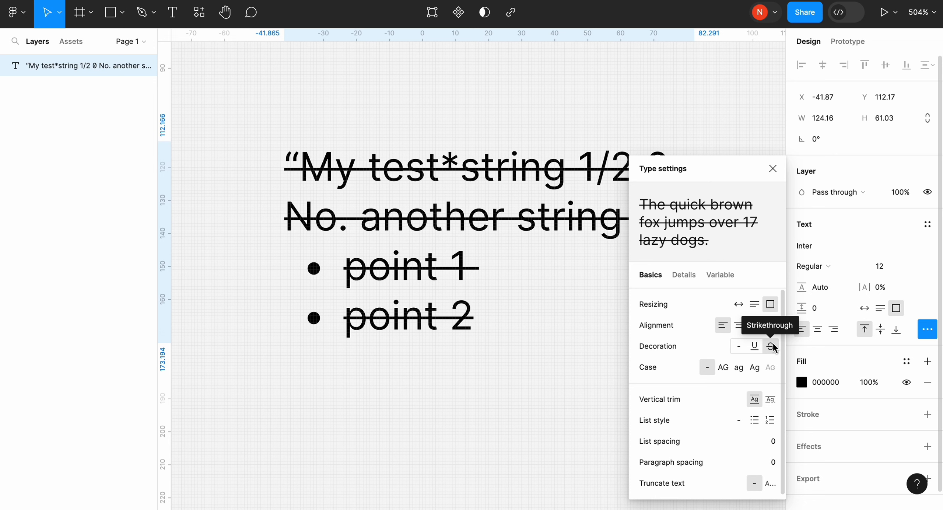
left_click(738, 346)
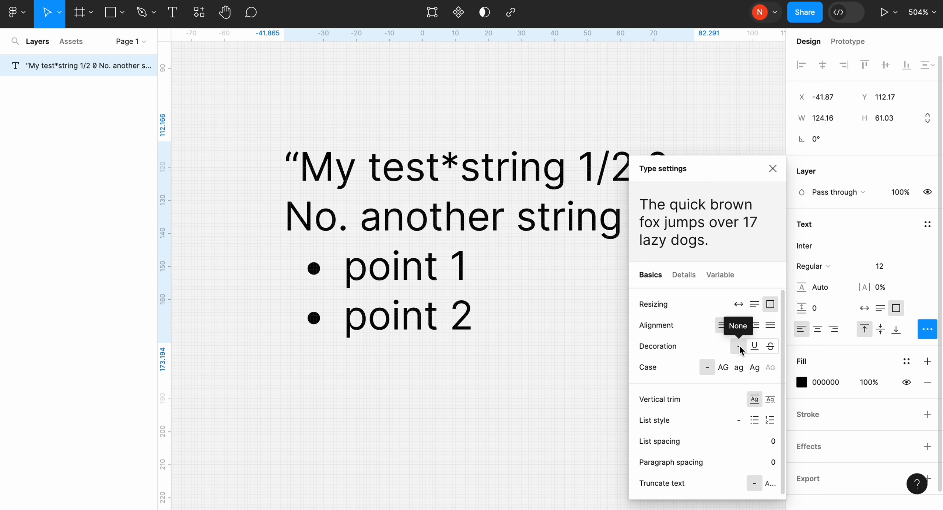
- Try uppercase, lowercase and title case on the text and restore the As typed case
left_click(723, 368)
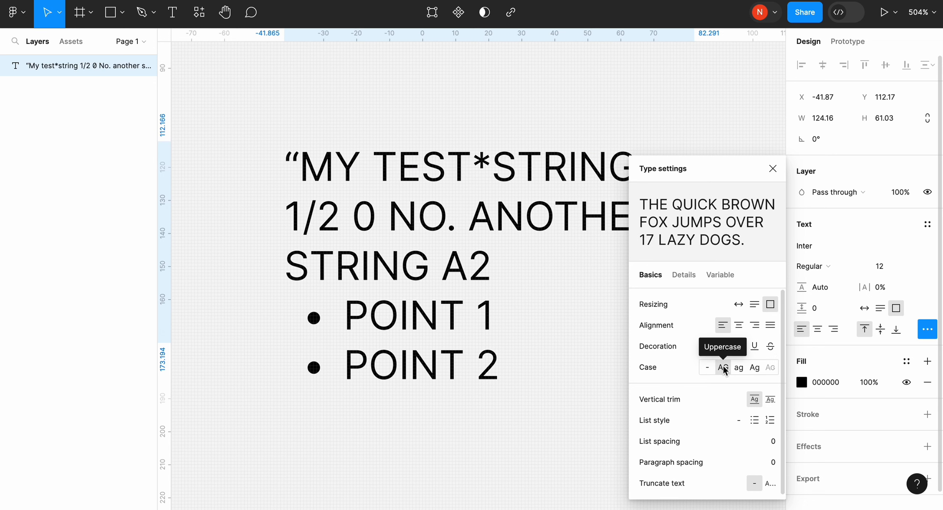
left_click(738, 368)
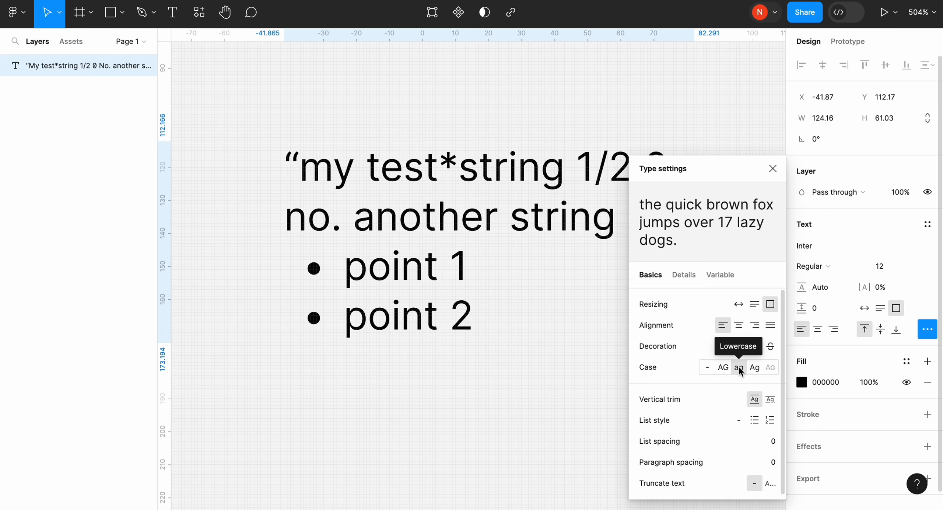
left_click(754, 368)
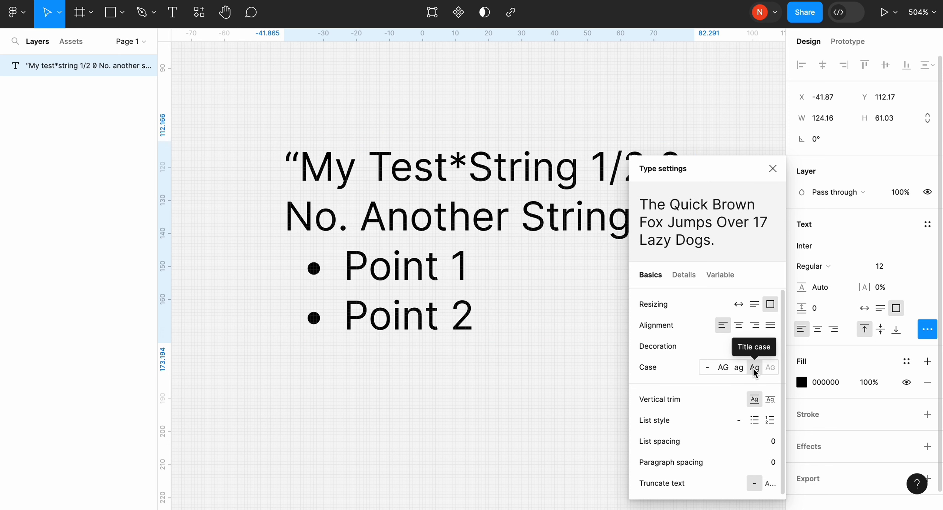
left_click(707, 368)
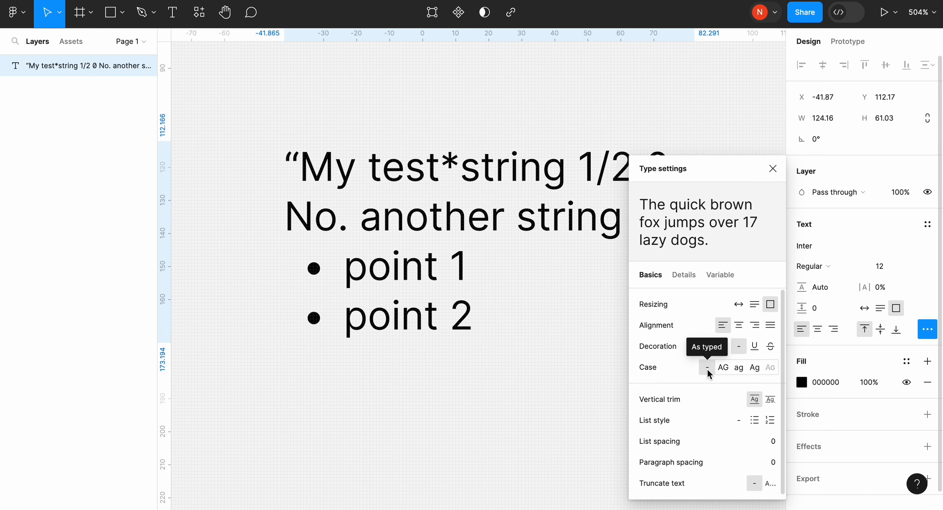
- Try hanging punctuation and hanging lists in the detailed type settings, switching each one off again
scroll(702, 295, "down", 1)
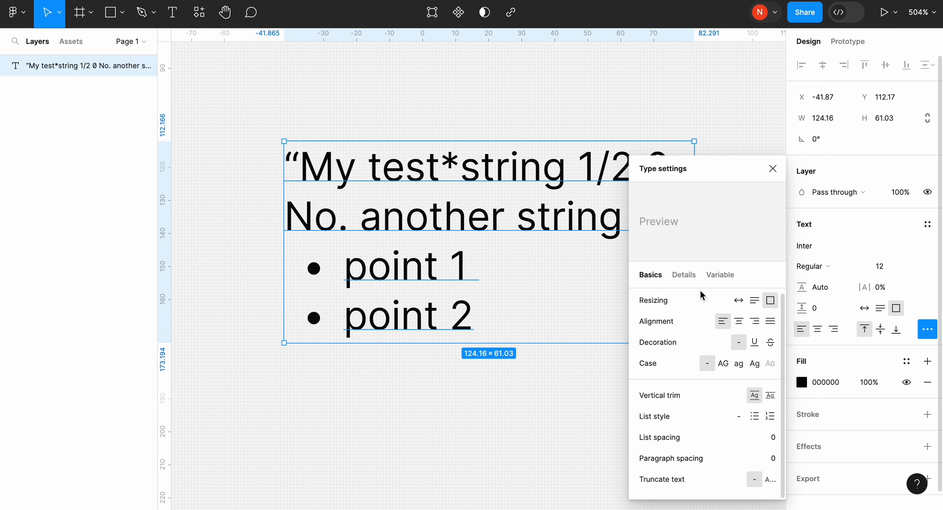
left_click(691, 275)
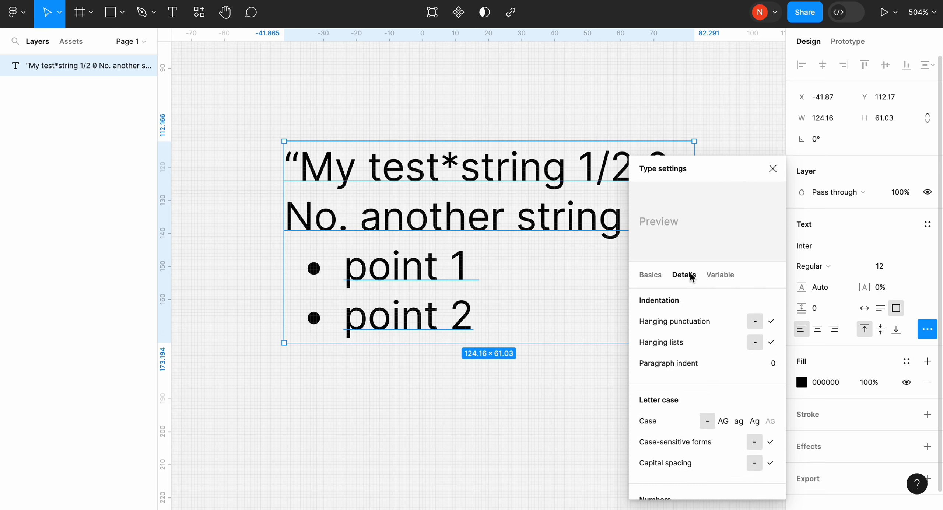
left_click(770, 323)
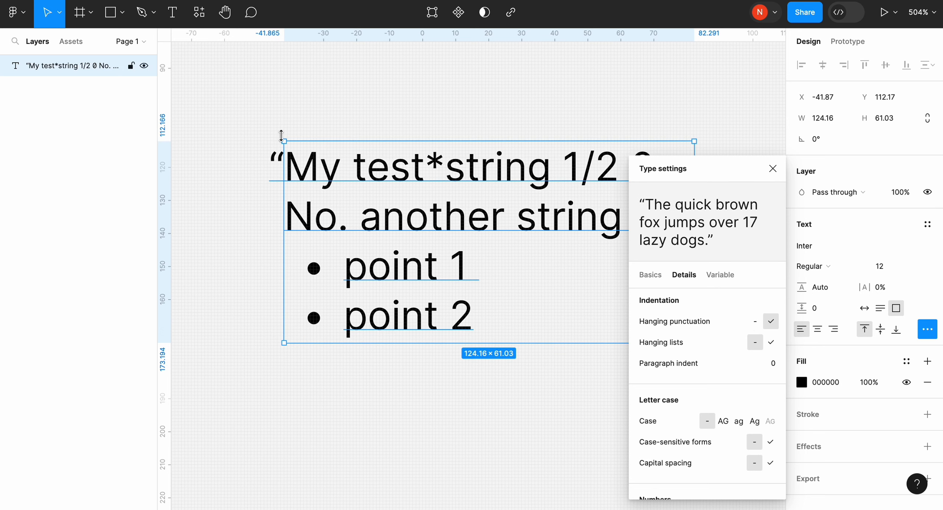
left_click(755, 321)
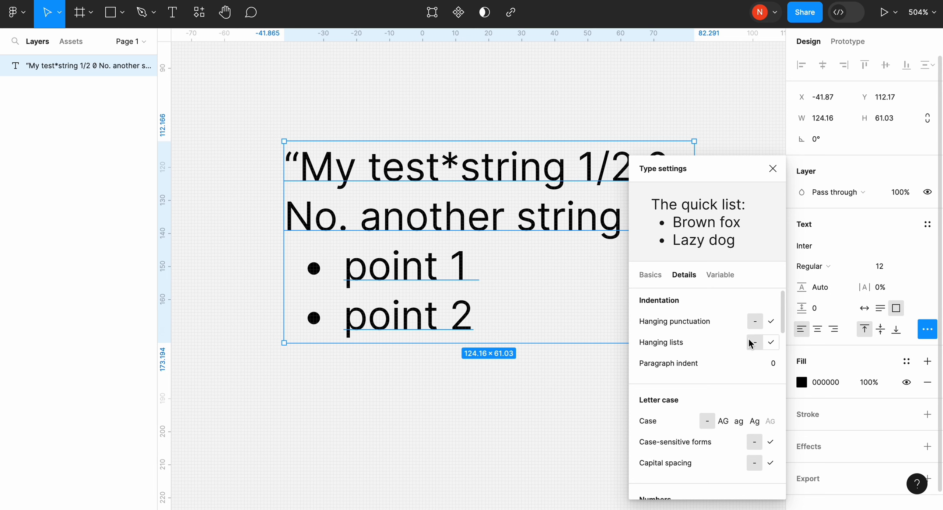
left_click(770, 342)
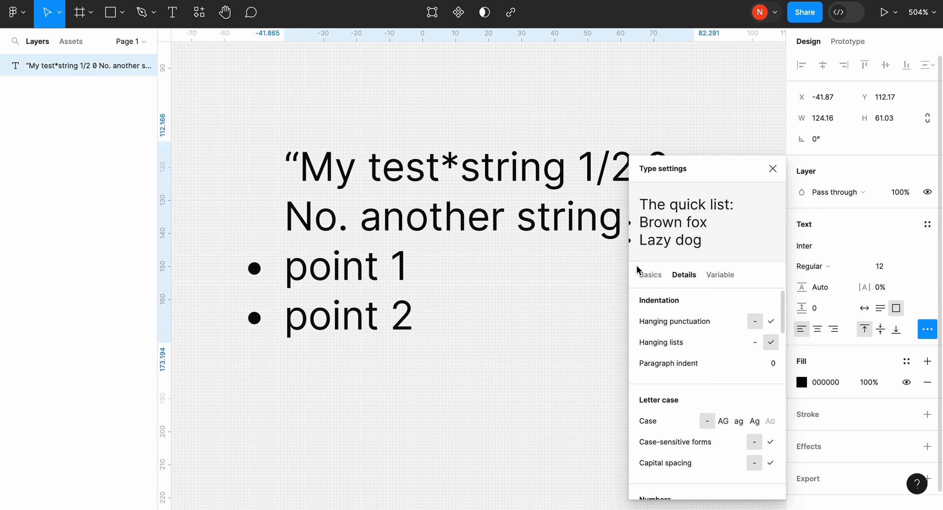
left_click(755, 341)
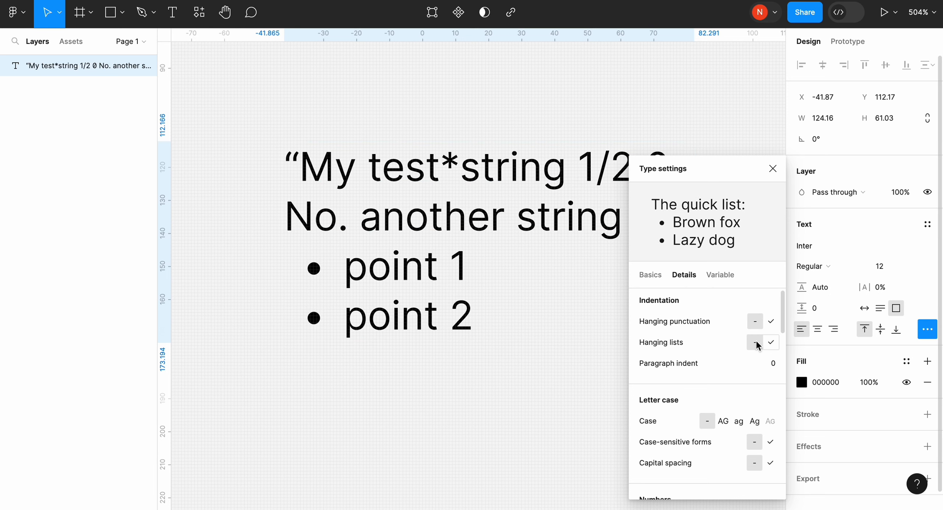
- Try case-sensitive forms in the letter case settings and switch them off again
scroll(755, 340, "down", 3)
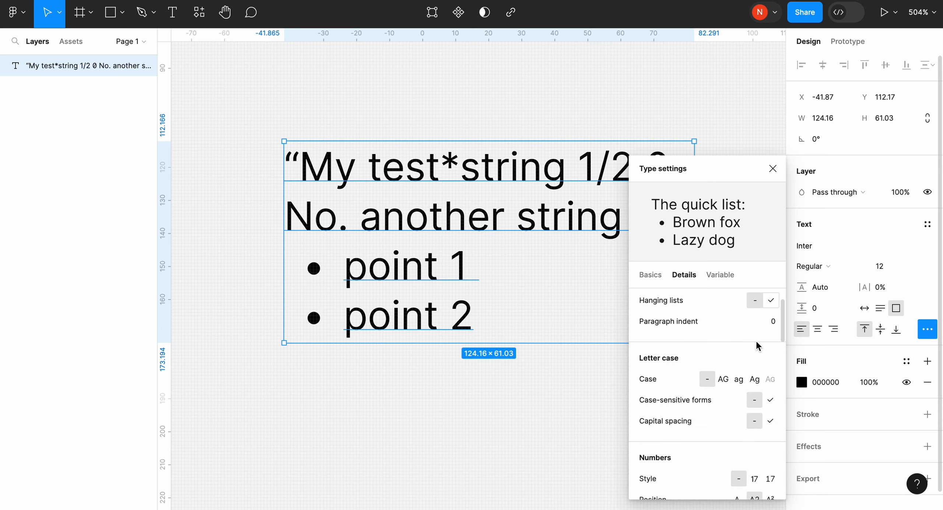
scroll(755, 340, "down", 1)
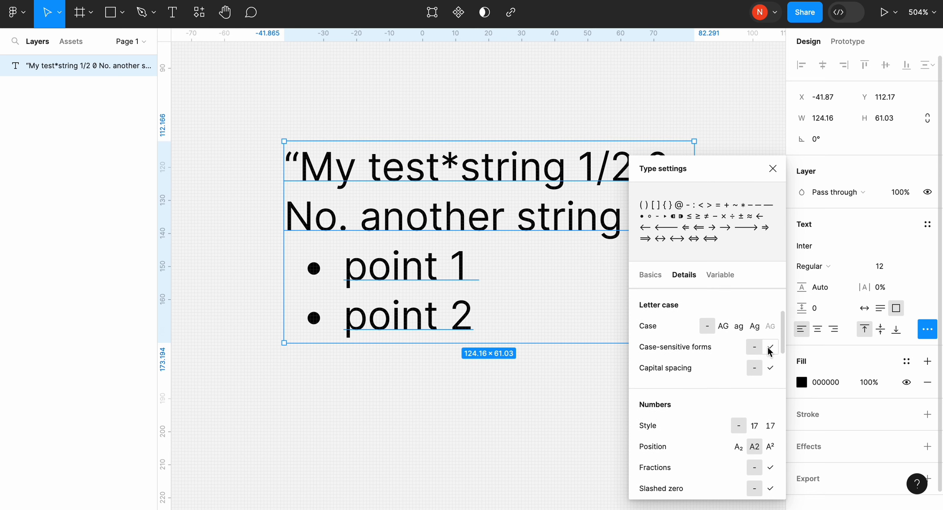
left_click(770, 348)
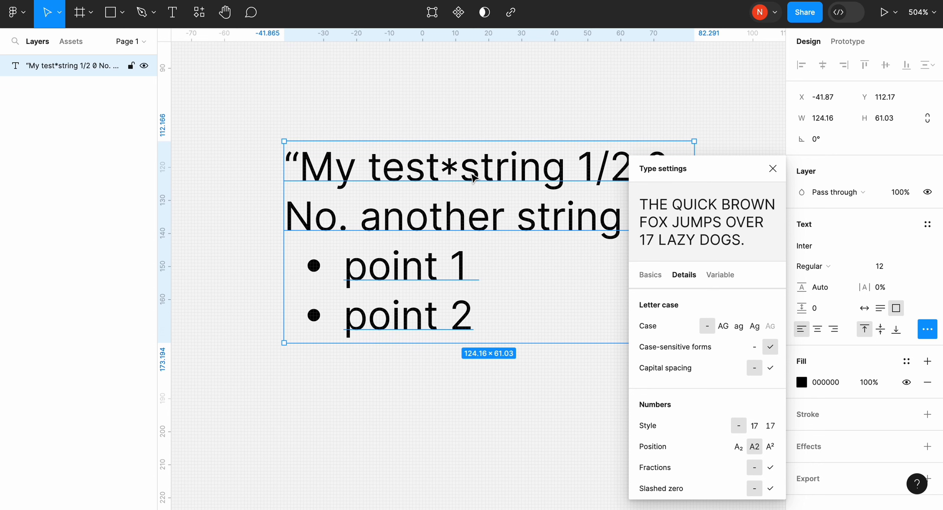
left_click(754, 348)
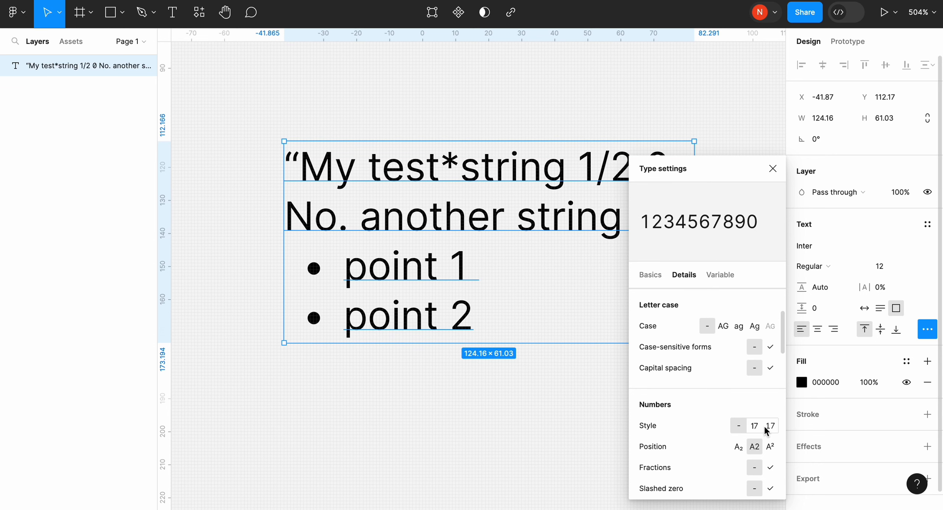
- Try superscript on the "2" of "A2" in the text and restore its normal number position
scroll(594, 309, "right", 3)
double_click(570, 251)
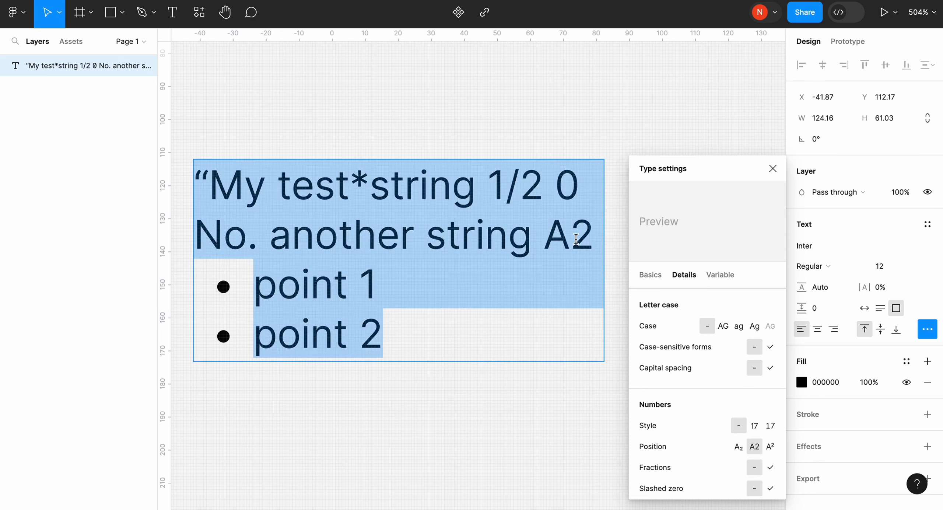
left_click(571, 250)
left_click_drag(590, 239, 571, 239)
left_click(770, 445)
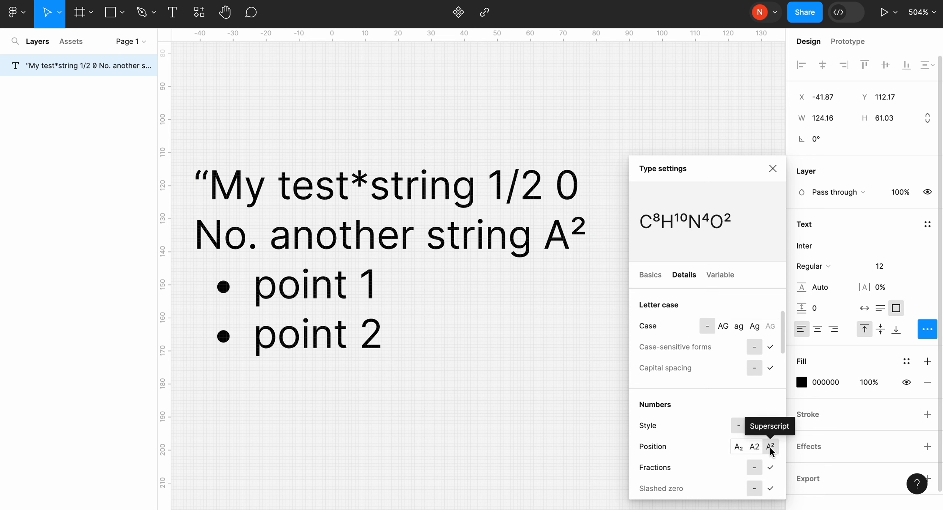
left_click(754, 446)
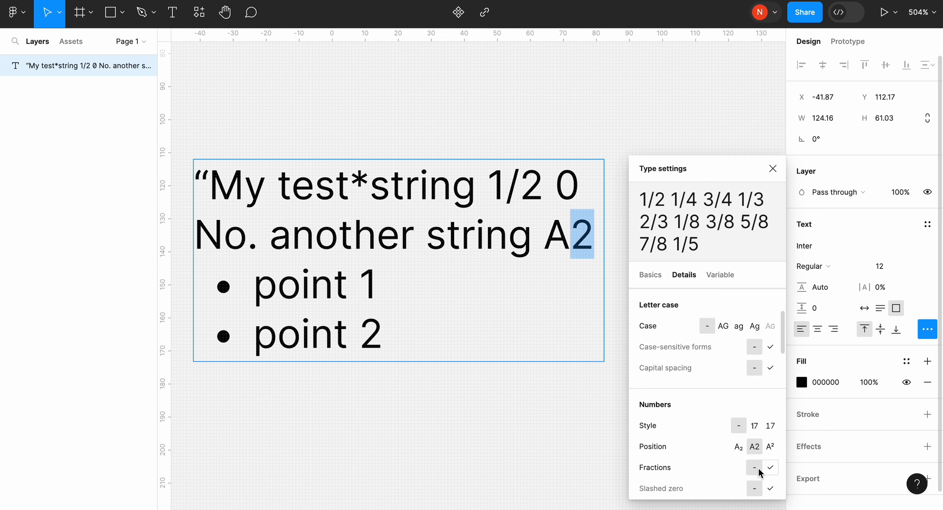
- Try the fractions setting on the "1/2" in the first line and switch it off again
left_click_drag(489, 180, 542, 184)
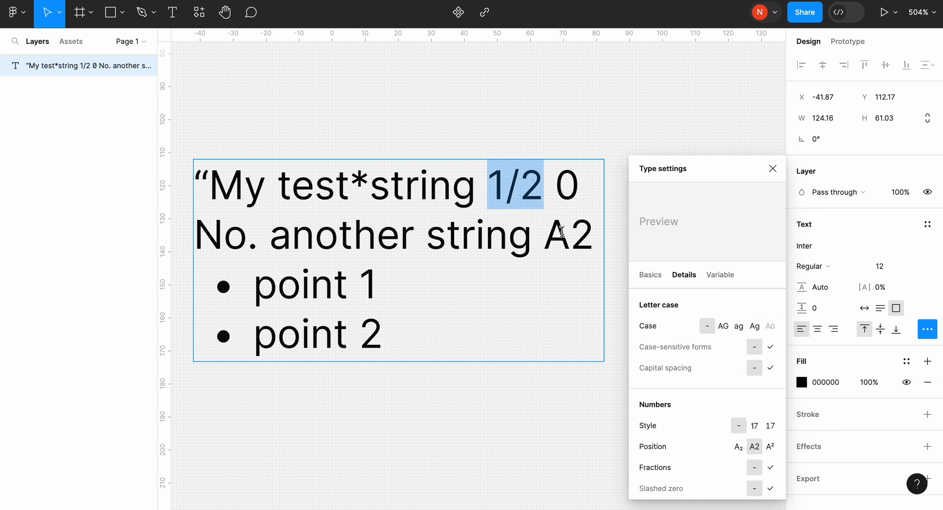
left_click(770, 467)
left_click(754, 467)
- Try the slashed zero setting on the standalone "0" in the first line and switch it off again
scroll(753, 467, "down", 2)
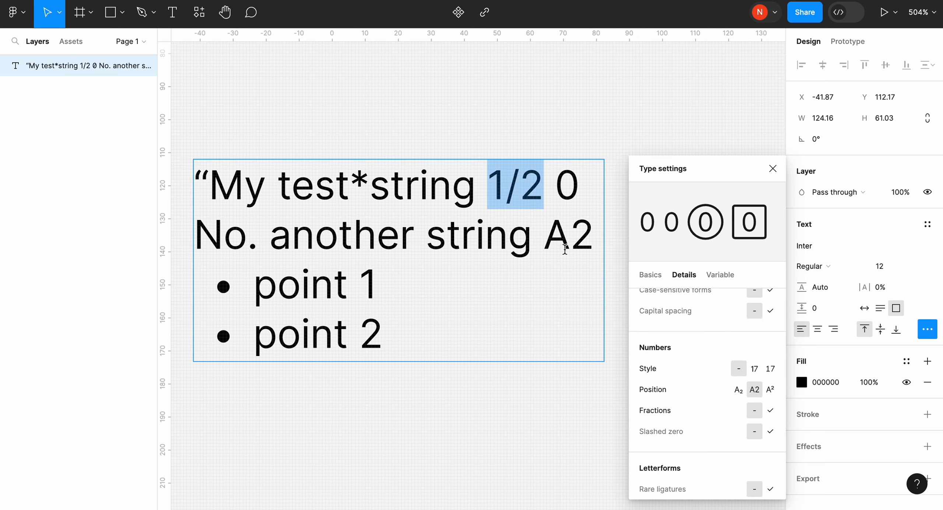
double_click(574, 192)
left_click(770, 431)
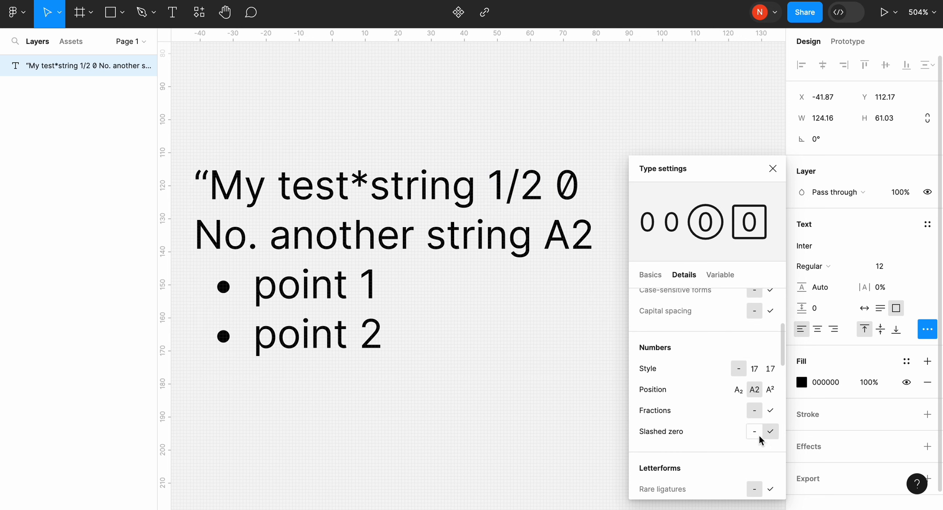
left_click(754, 431)
- Try the ordinals letterform on "No." at the start of the second line and switch it off again
scroll(754, 438, "down", 5)
scroll(737, 316, "up", 1)
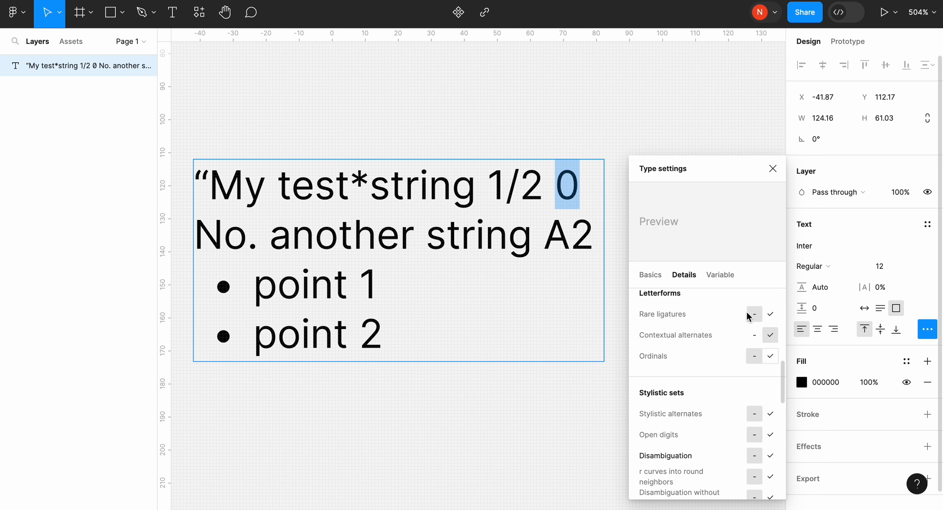
double_click(253, 240)
left_click(770, 357)
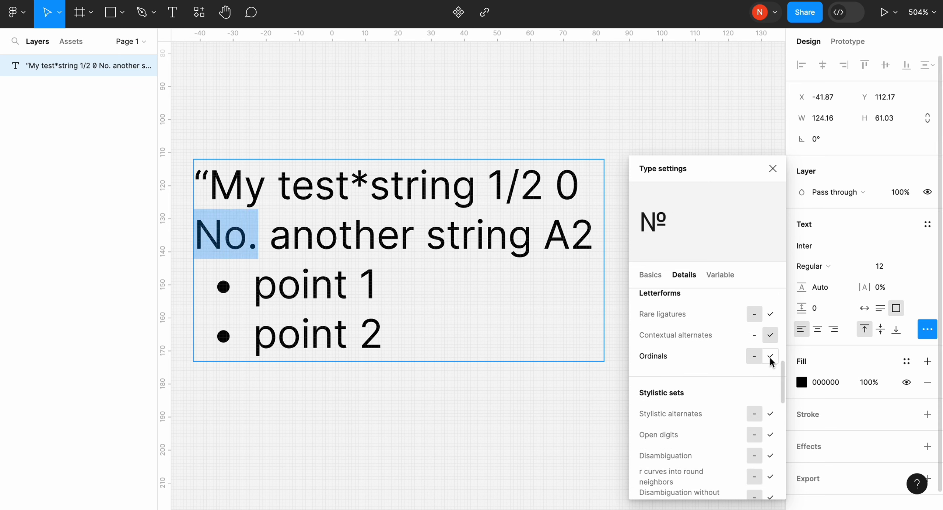
left_click(754, 356)
- Try variable font weights of 800 and 730 on the whole text, settle on 500, and try the slant before restoring it to 0
scroll(730, 324, "down", 5)
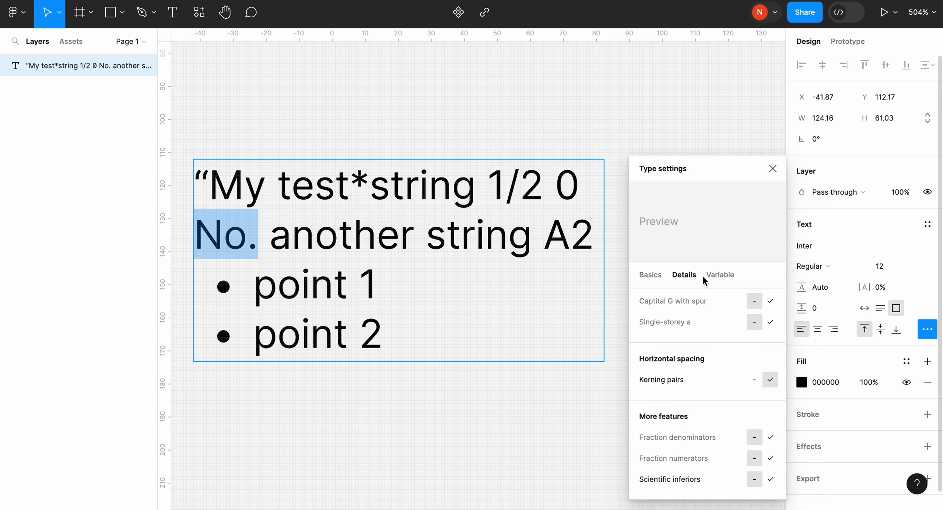
key("Escape")
left_click(713, 275)
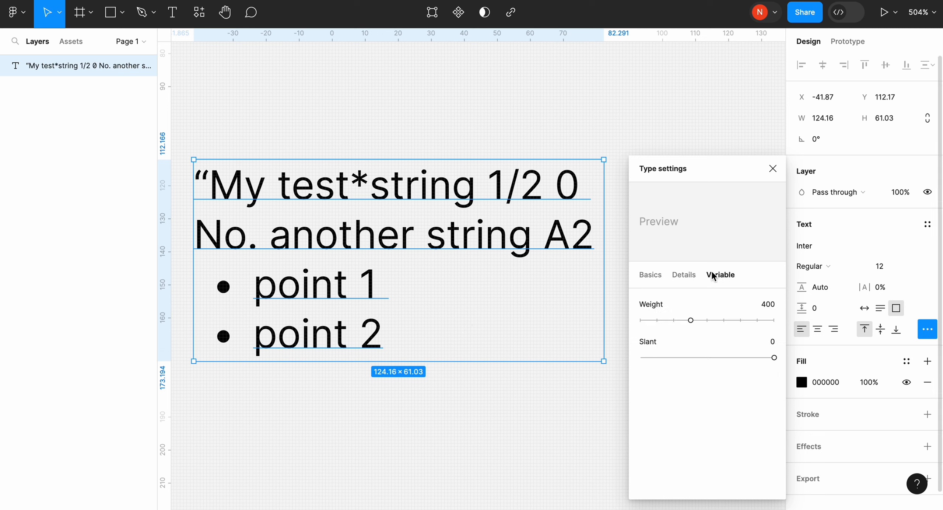
mouse_move(692, 317)
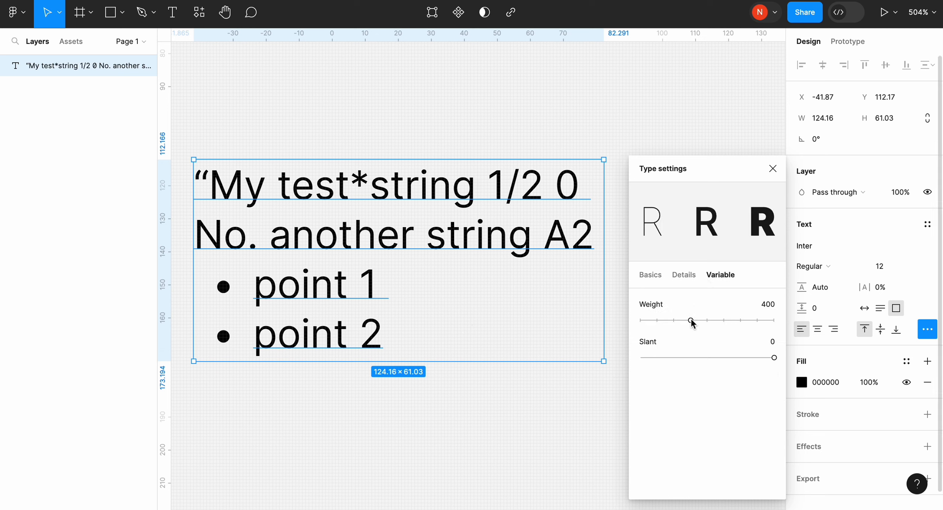
left_click_drag(691, 319, 756, 322)
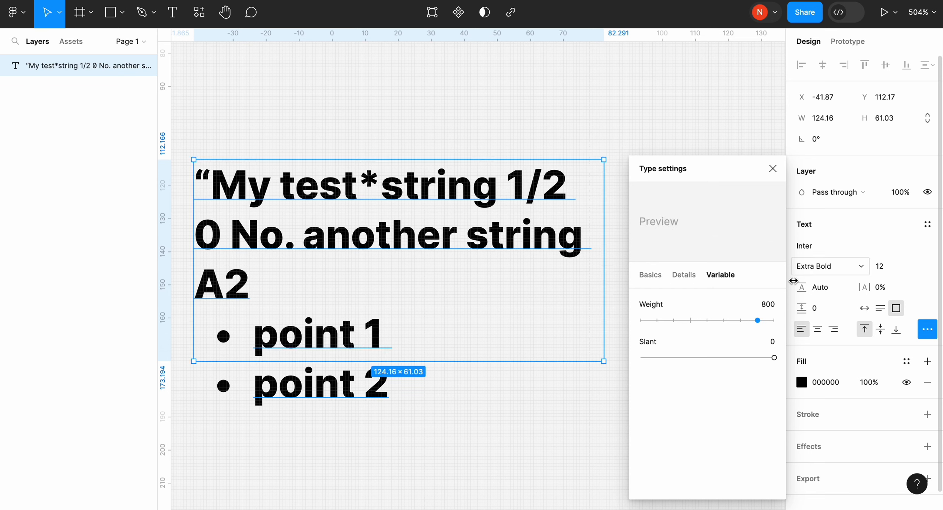
left_click_drag(756, 320, 745, 320)
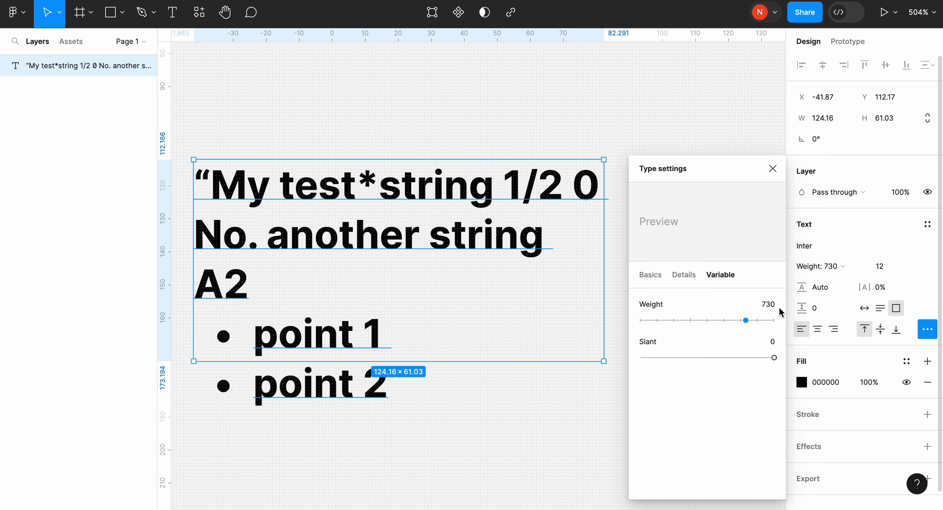
left_click_drag(746, 320, 705, 318)
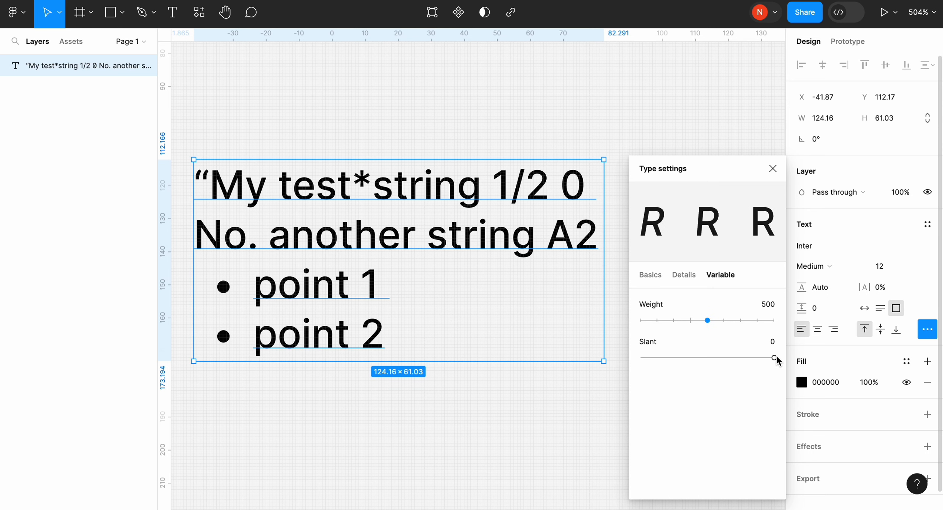
mouse_move(773, 357)
left_mouse_down()
mouse_move(639, 356)
mouse_move(775, 357)
left_mouse_up()
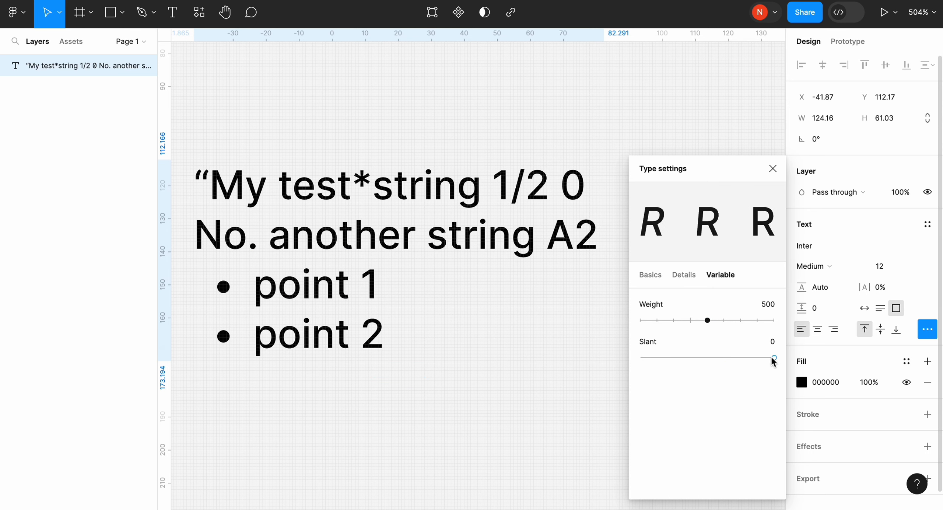
left_click(772, 168)
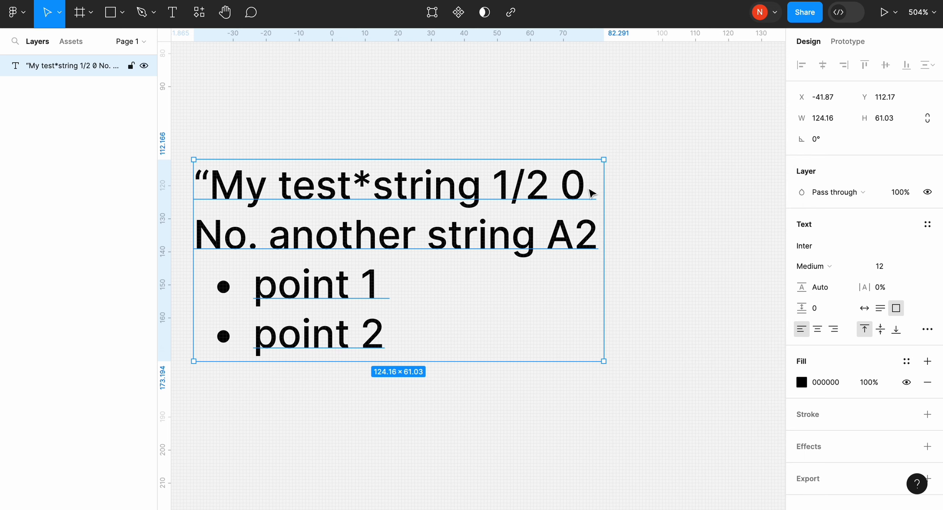
- Create a text style named "Base 12" from the selected text layer
left_click(927, 225)
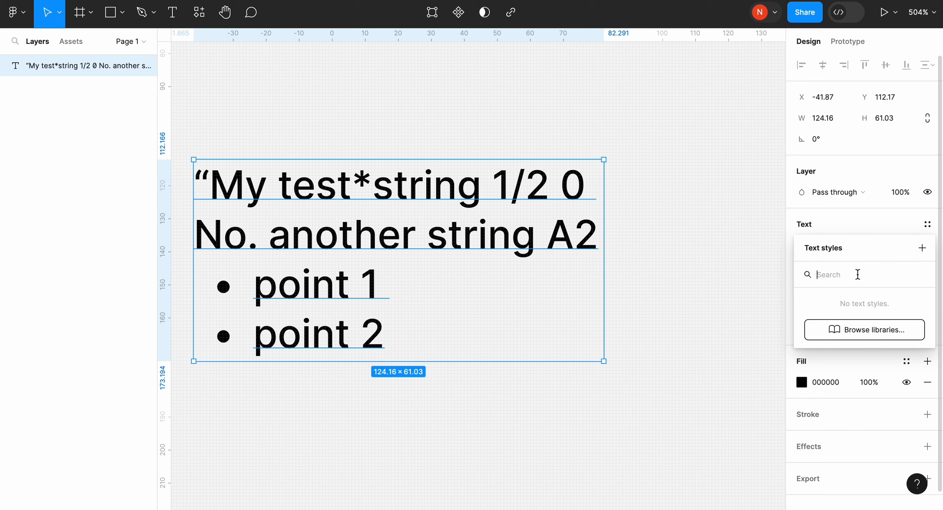
left_click(922, 248)
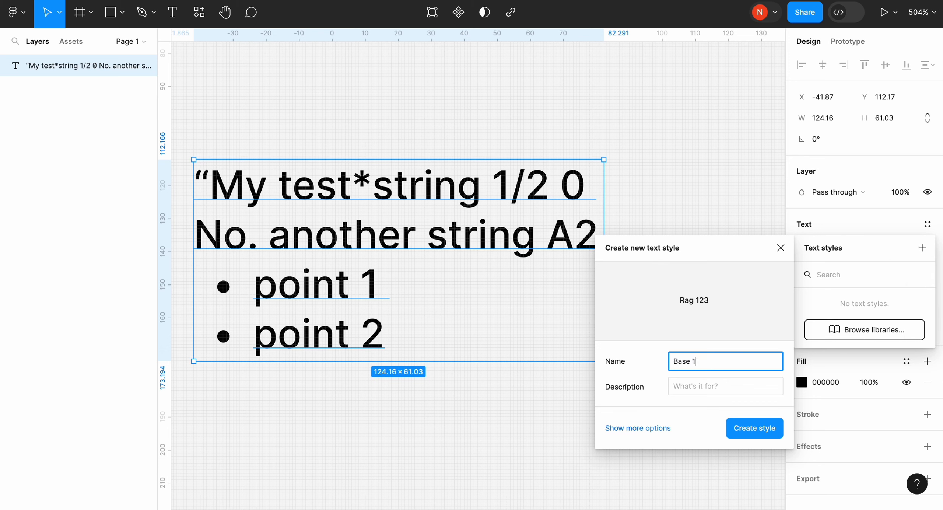
type("Base 12")
key("Return")
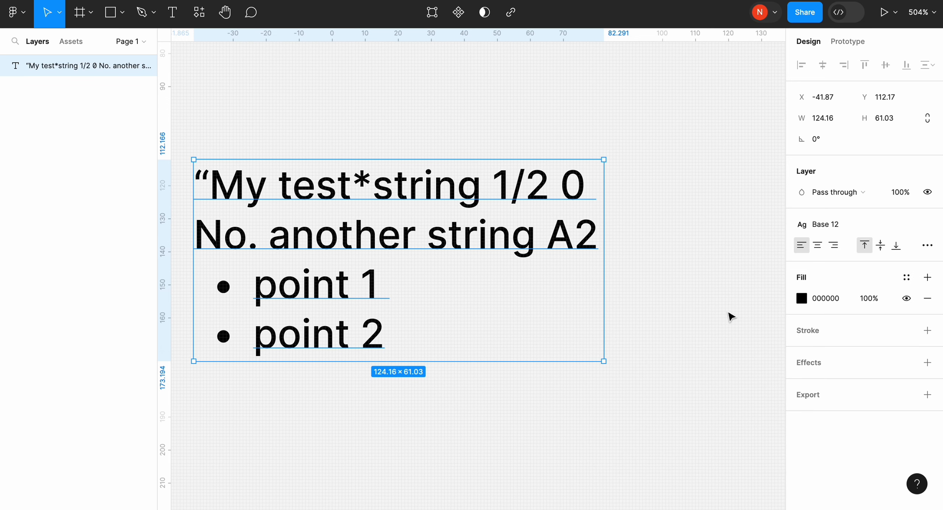
- Deselect the text and review the properties of the Base 12 style among the page's local styles
left_click(658, 169)
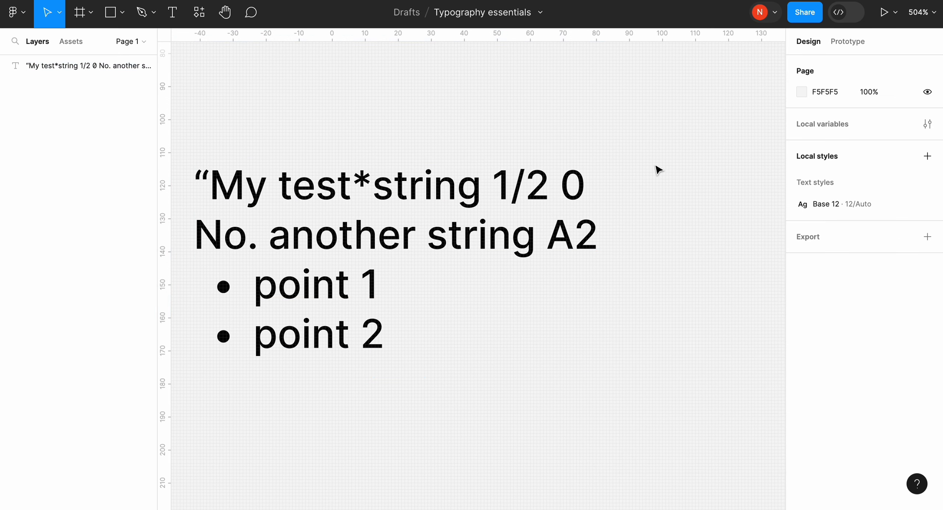
scroll(659, 169, "up", 3)
scroll(658, 169, "left", 2)
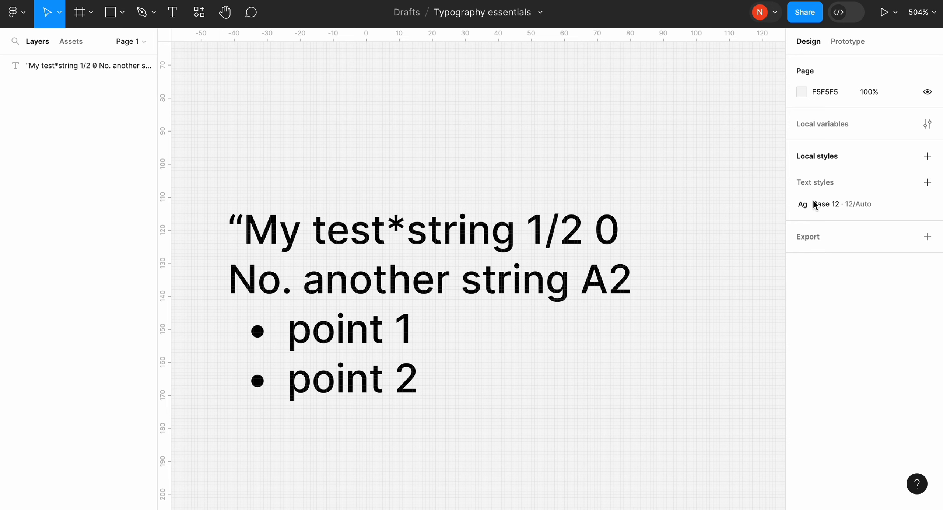
mouse_move(823, 214)
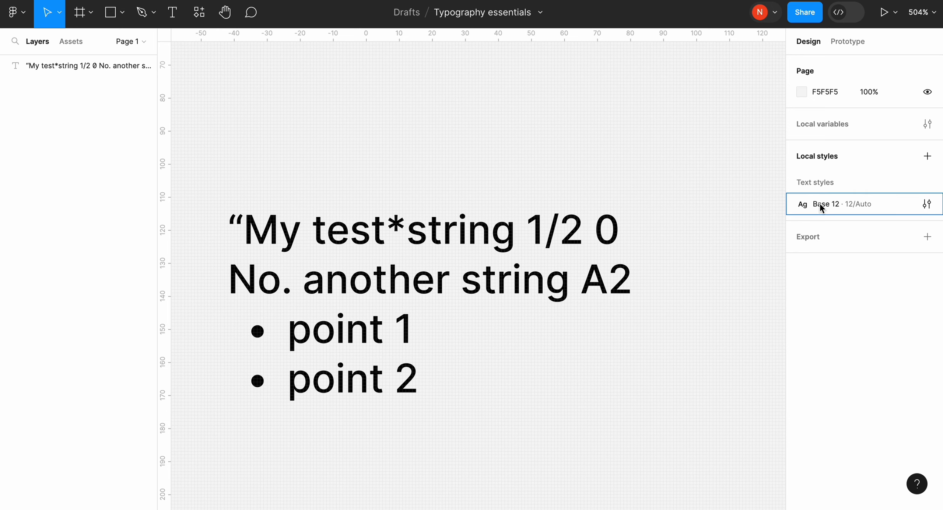
left_click(926, 205)
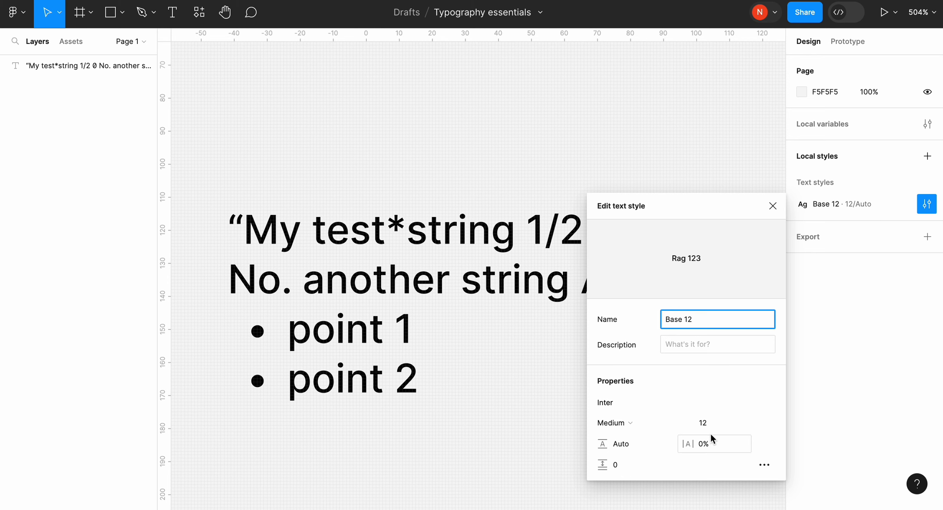
left_click(772, 205)
- Add a text layer reading "Testing 1" in the empty canvas area above the sample text
scroll(724, 109, "up", 10)
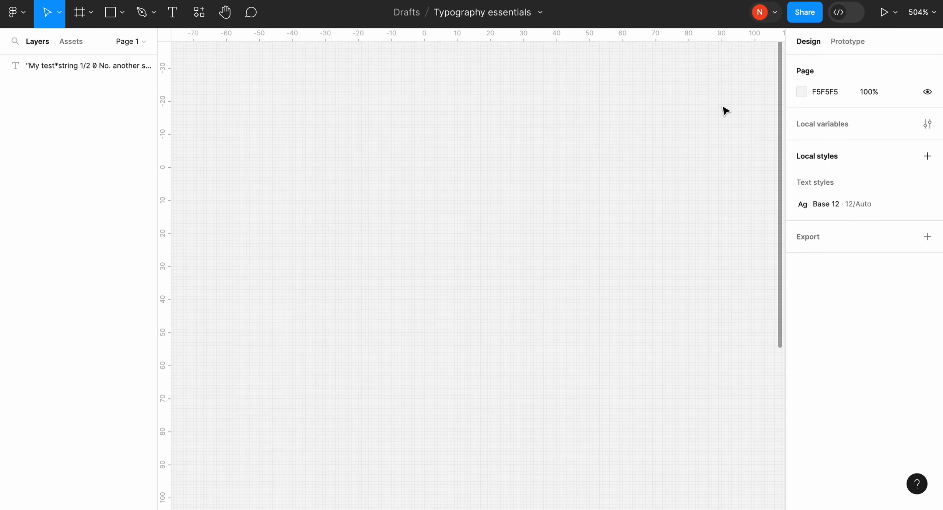
key("t")
left_click(337, 199)
type("Testin")
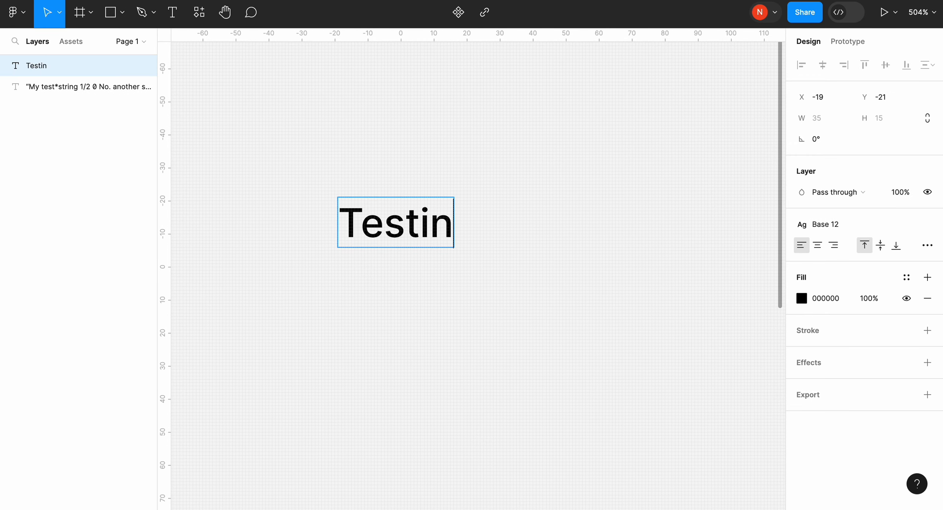
type("g 1")
key("Escape")
left_click(557, 225)
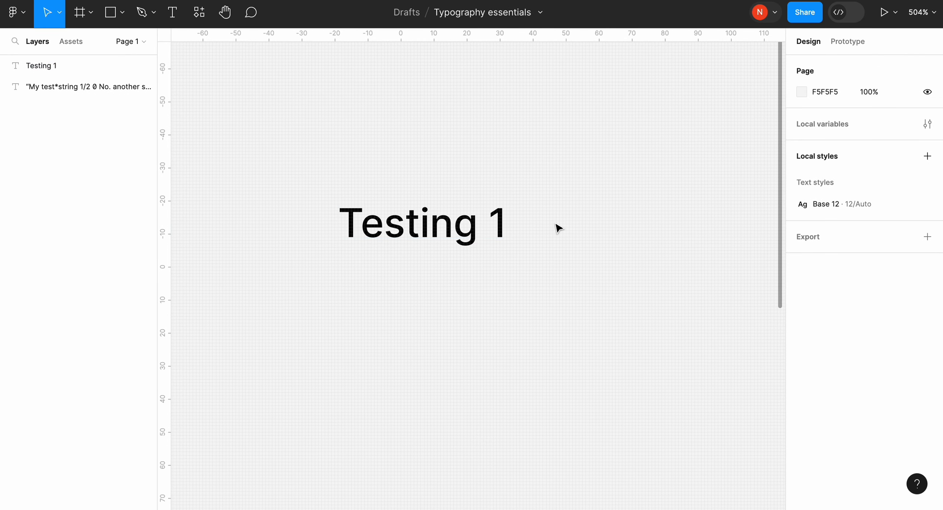
- Check which text style Testing 1 uses and view the editable properties of Base 12
left_click(469, 227)
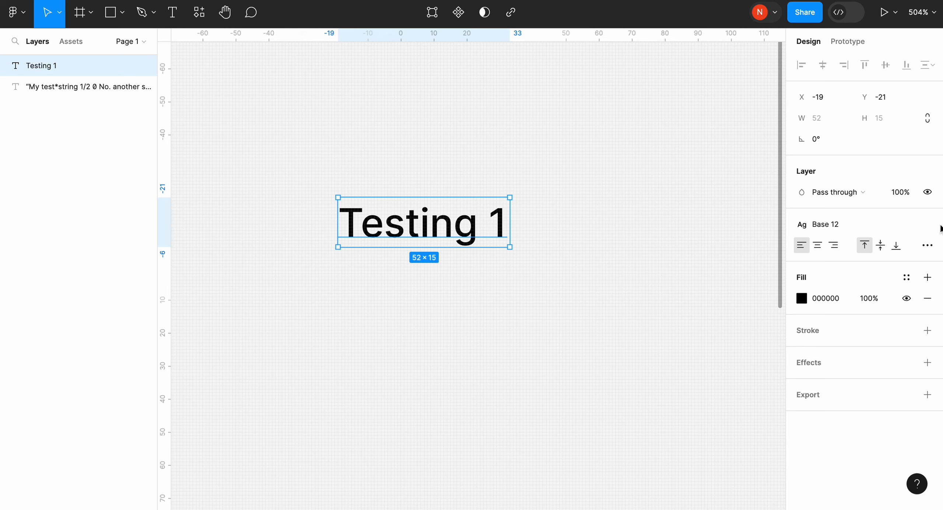
left_click(718, 250)
left_click(927, 203)
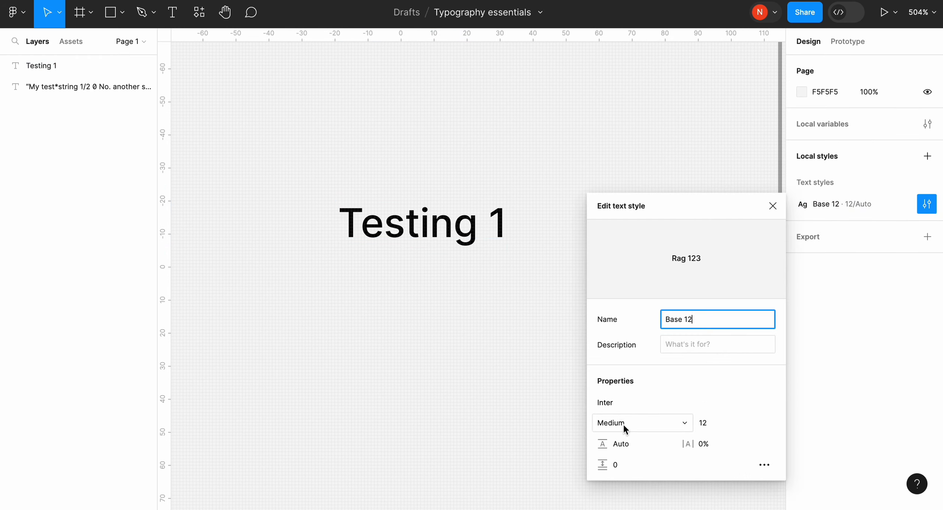
left_click(548, 420)
- Add a second text layer reading "Testing 2" below Testing 1
left_click(172, 12)
left_click(348, 329)
type("T")
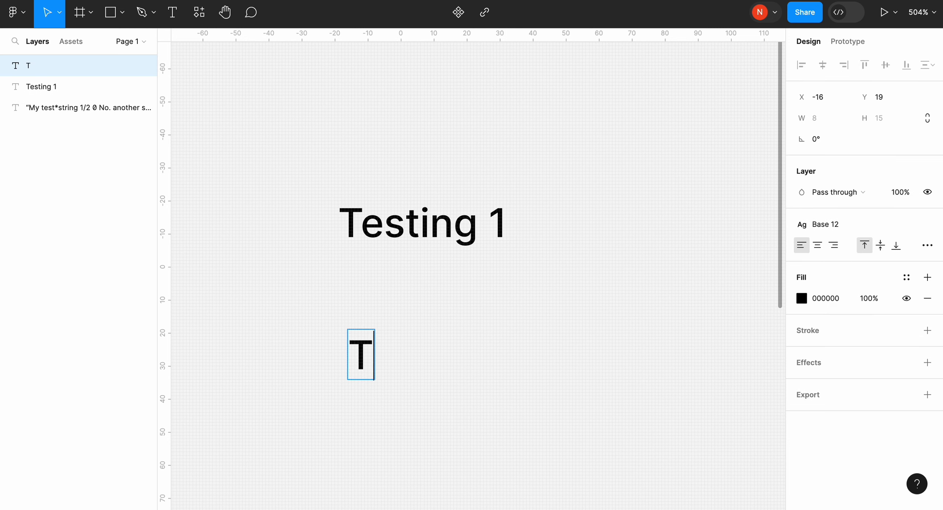
type("esting 2")
key("Escape")
- Align Testing 2 with the left edge of Testing 1 and detach it from the Base 12 text style
left_click_drag(402, 351, 392, 336)
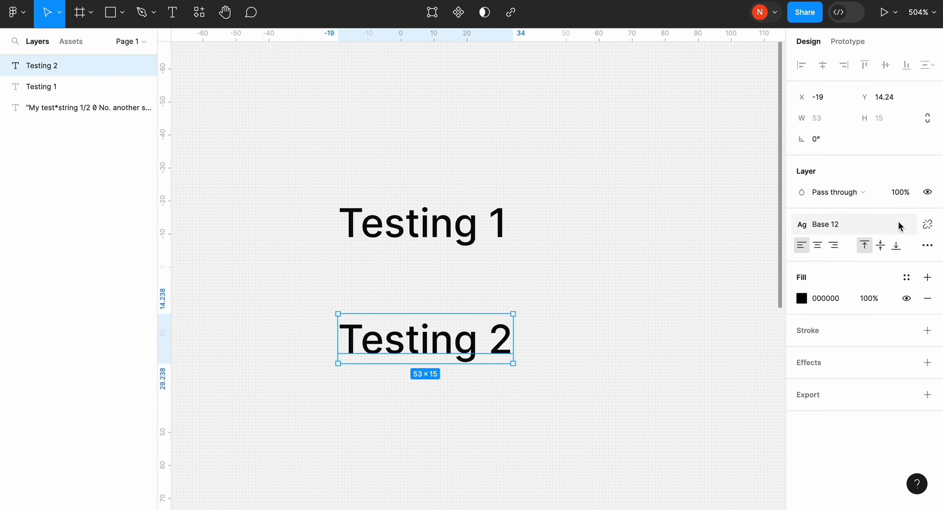
left_click(927, 225)
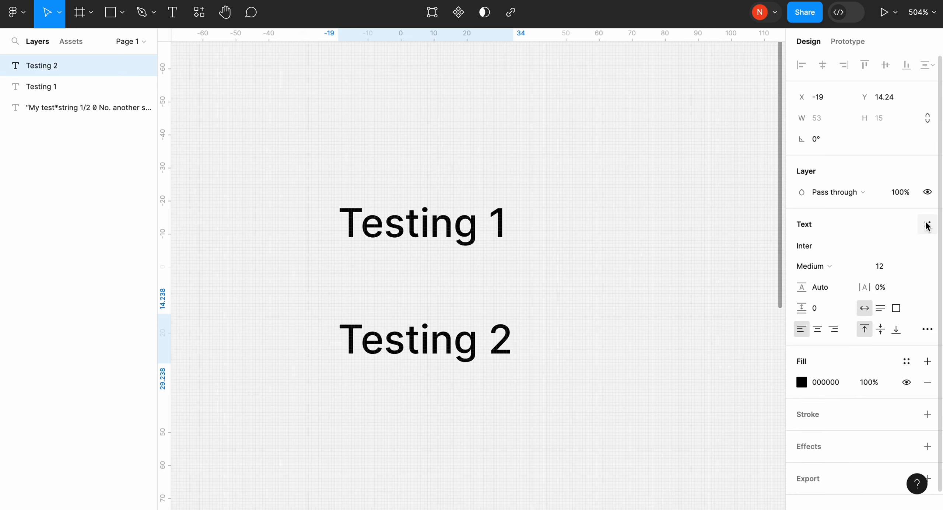
left_click(682, 272)
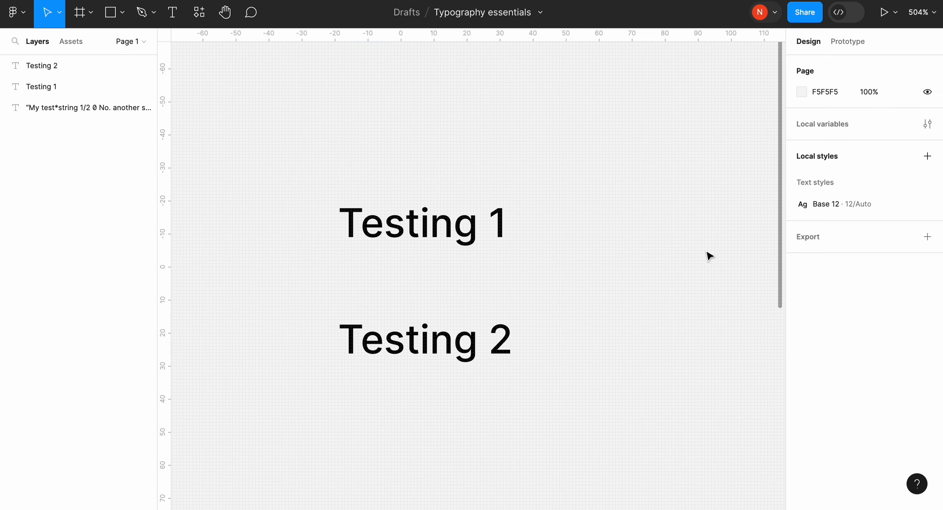
- Change the font weight of the Base 12 text style to Bold
left_click(926, 203)
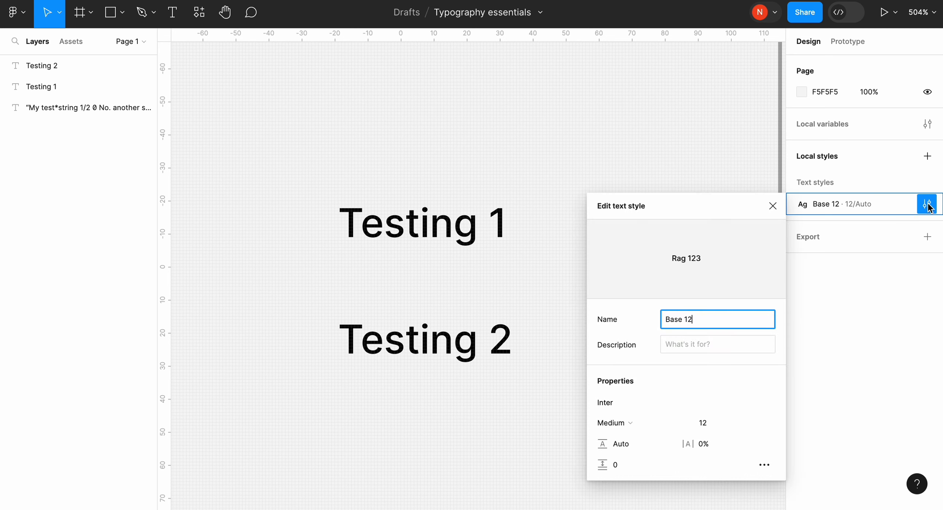
left_click(651, 421)
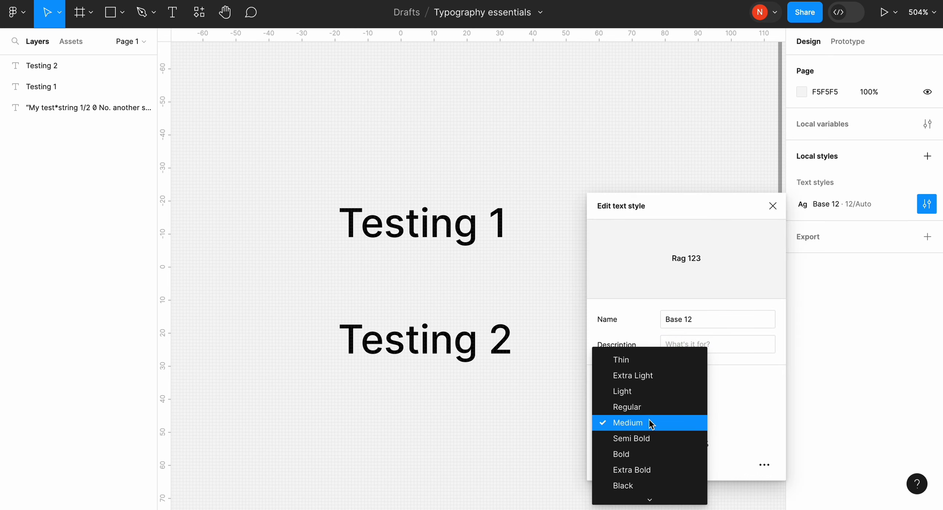
left_click(646, 452)
left_click(578, 318)
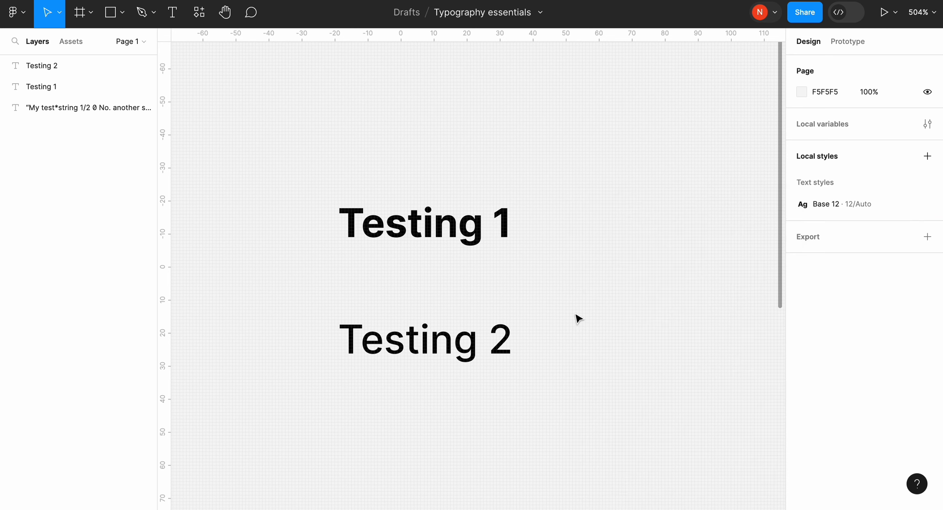
- Compare the text properties of Testing 1, linked to Base 12, with those of the detached Testing 2
left_click(478, 231)
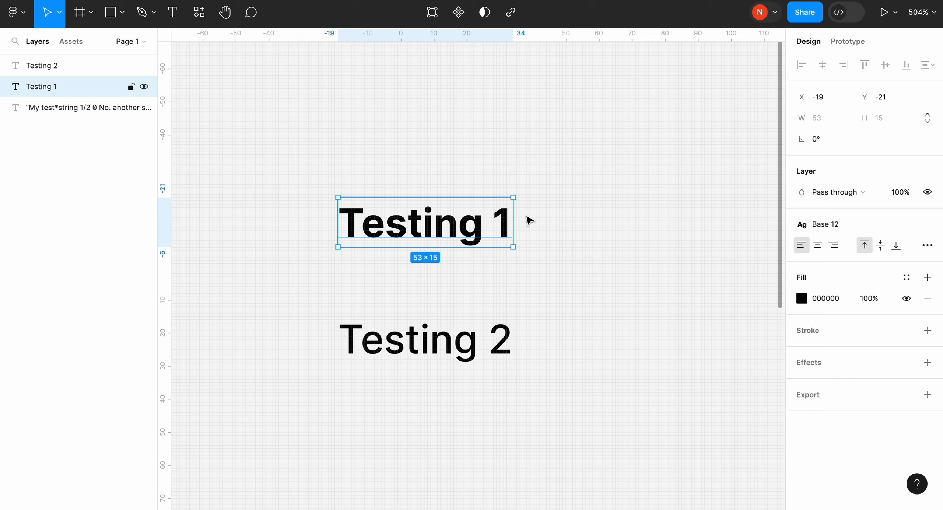
left_click(460, 341)
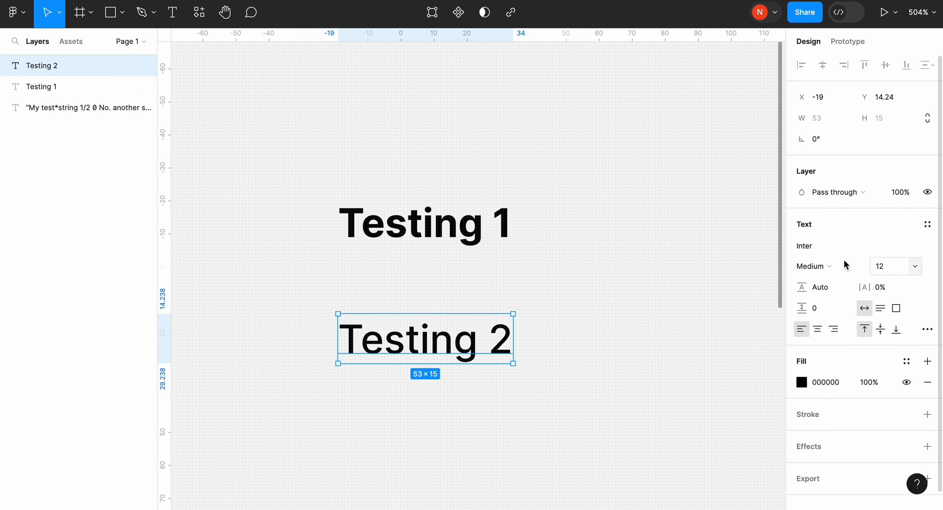
left_click(677, 288)
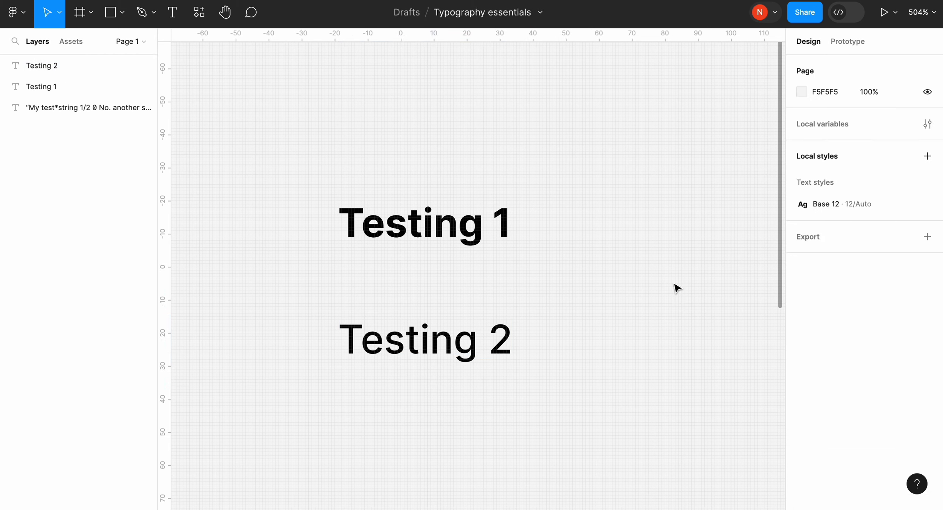